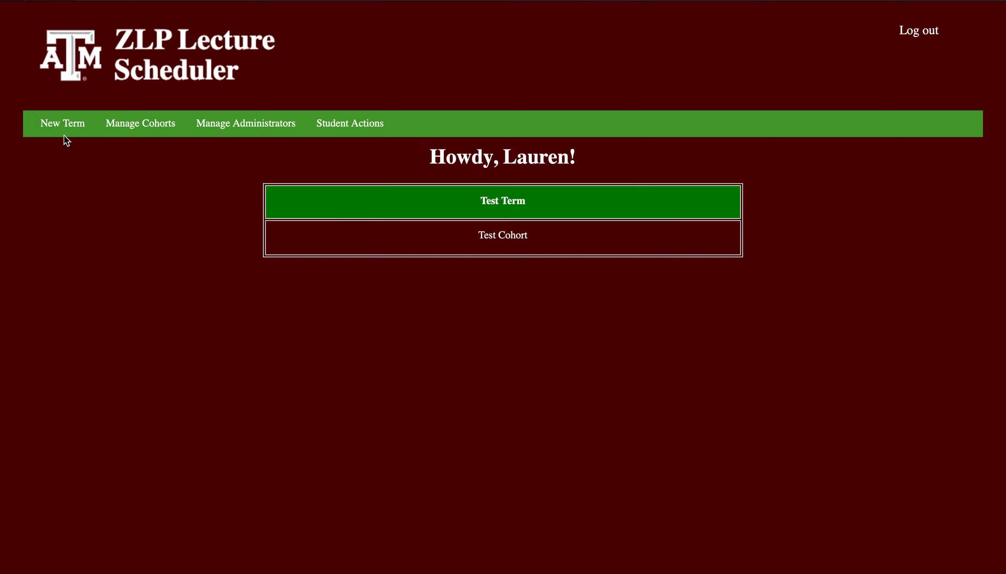
Try to activate the Fall 2022 - College Station term, cancel at the data-loss confirmation and return to the home page.
click(55, 126)
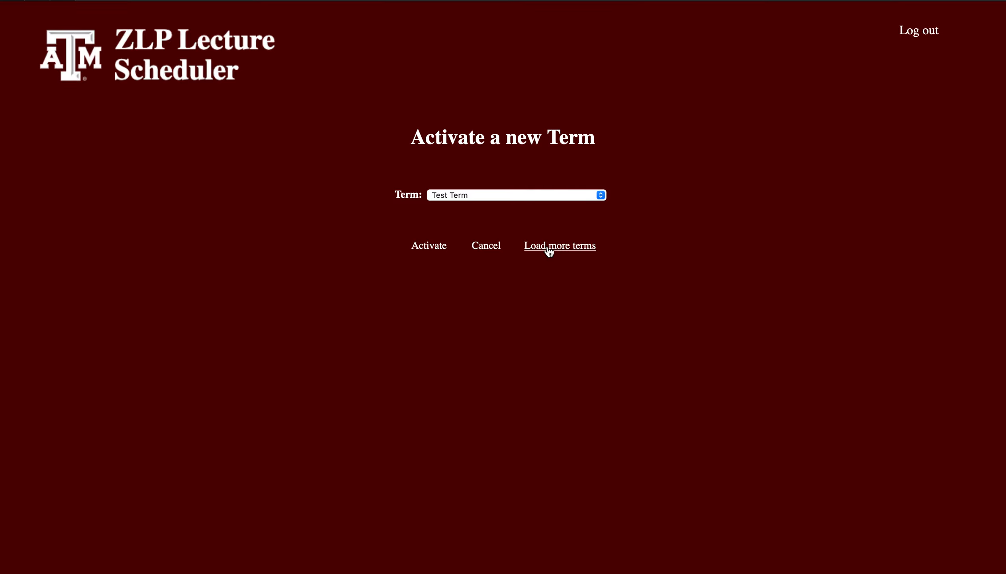
click(527, 194)
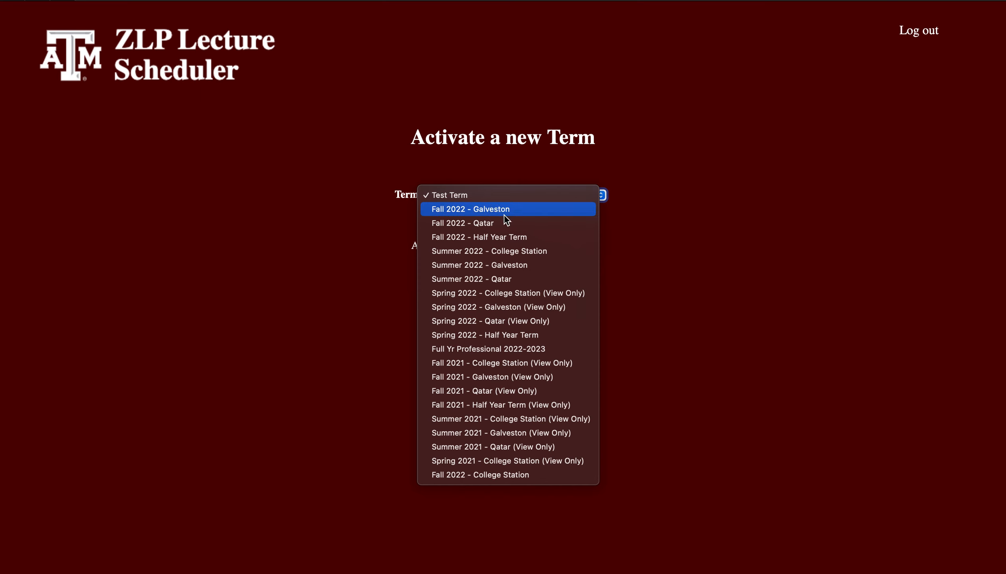
click(520, 476)
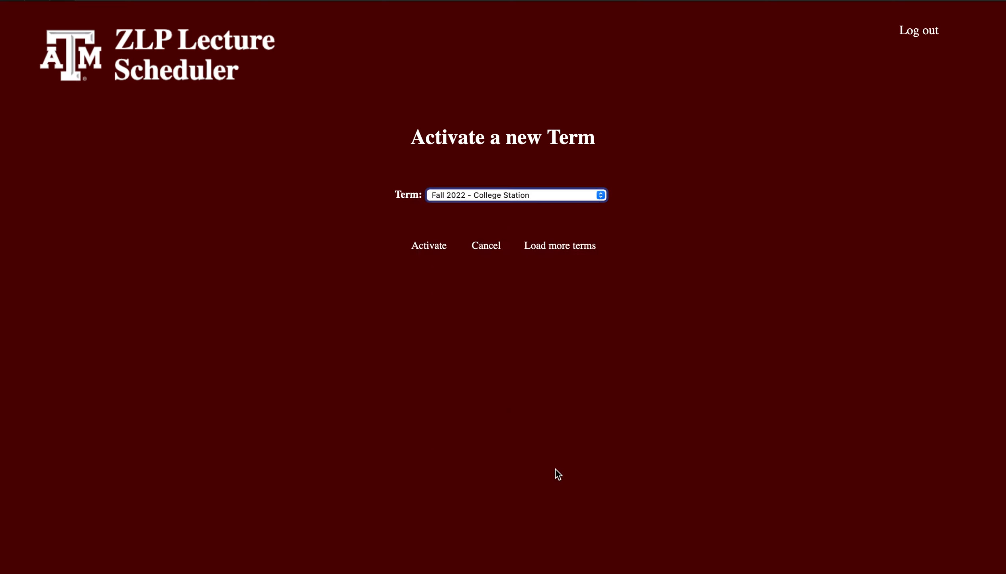
click(439, 248)
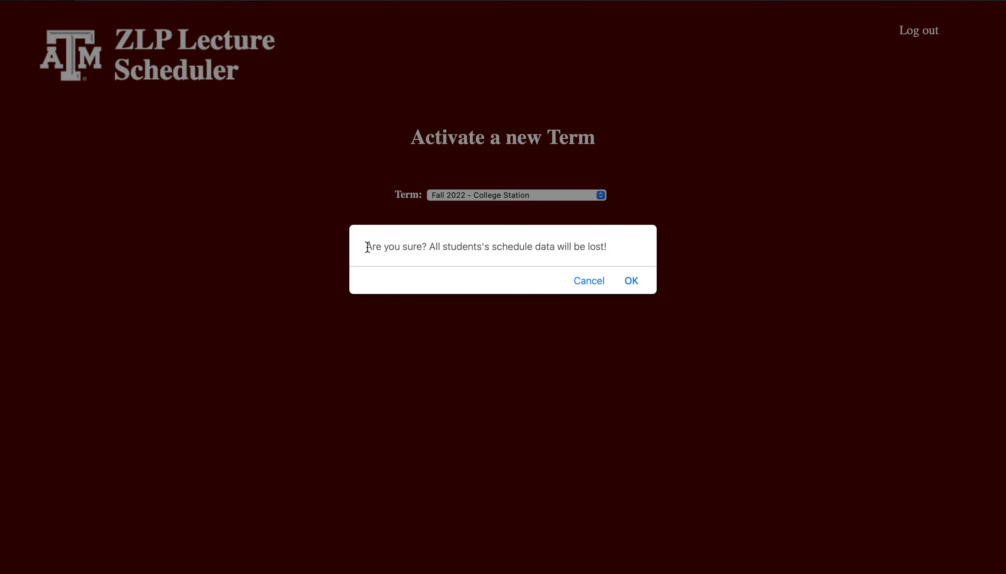
drag(380, 248, 447, 250)
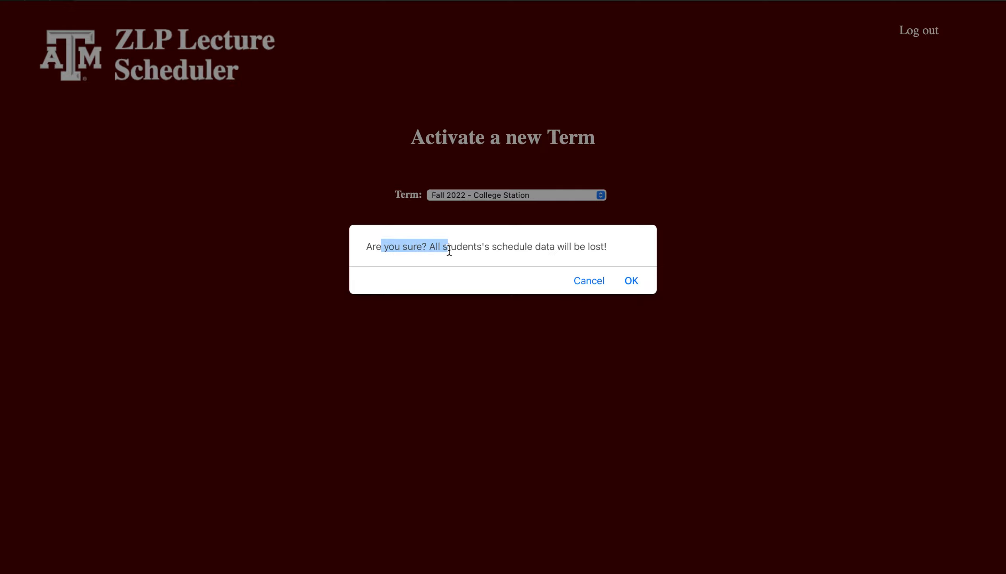
click(449, 251)
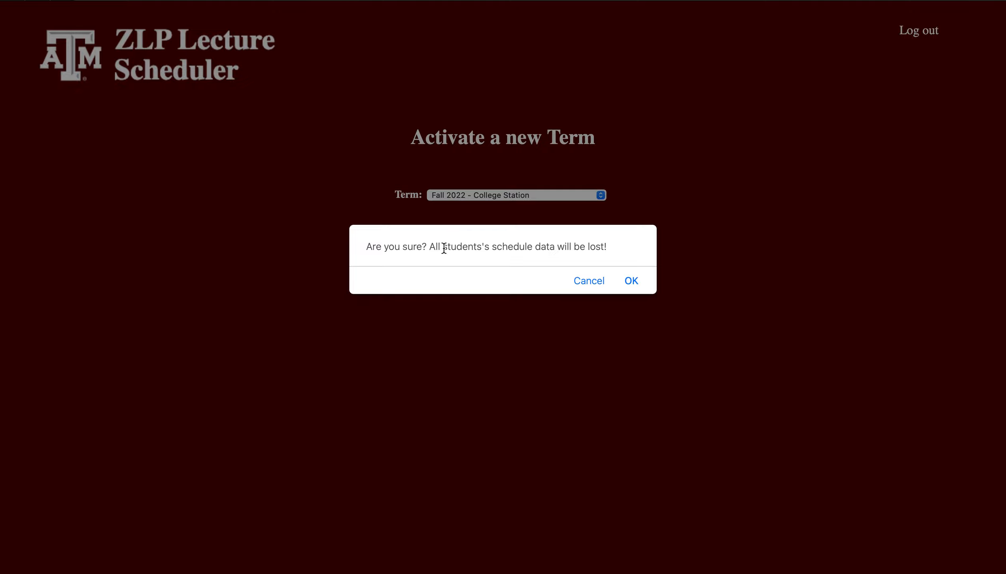
drag(442, 247, 559, 243)
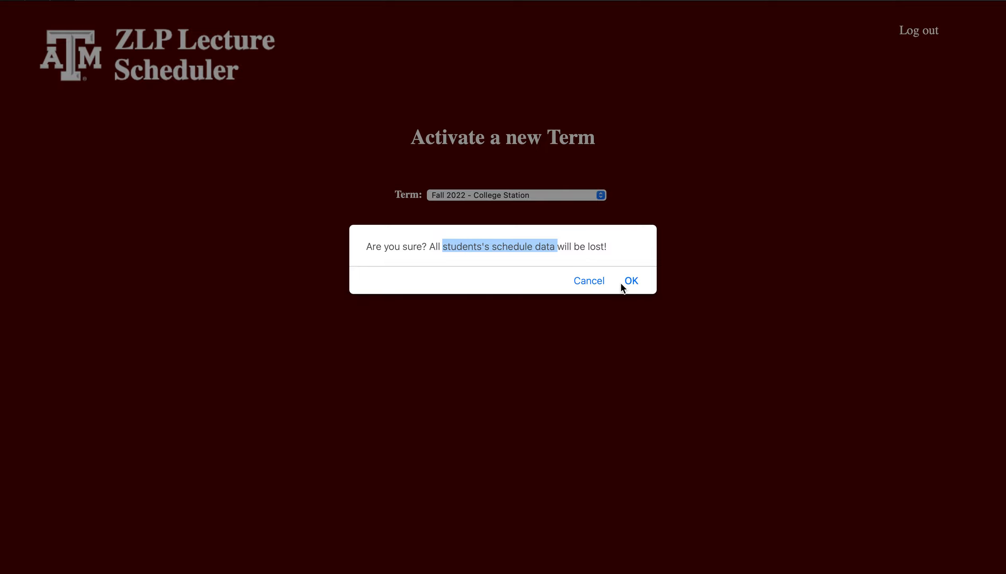
click(591, 284)
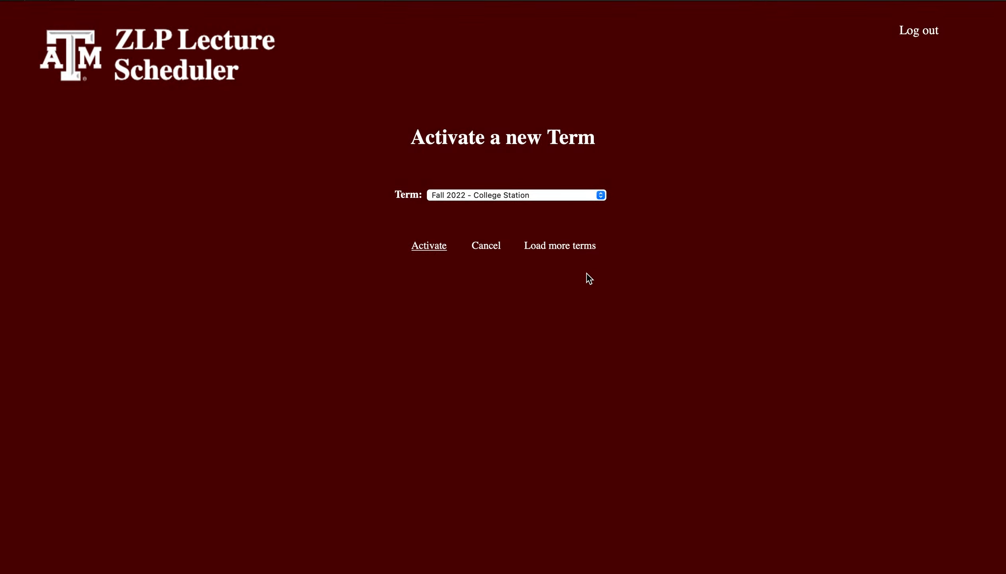
click(495, 247)
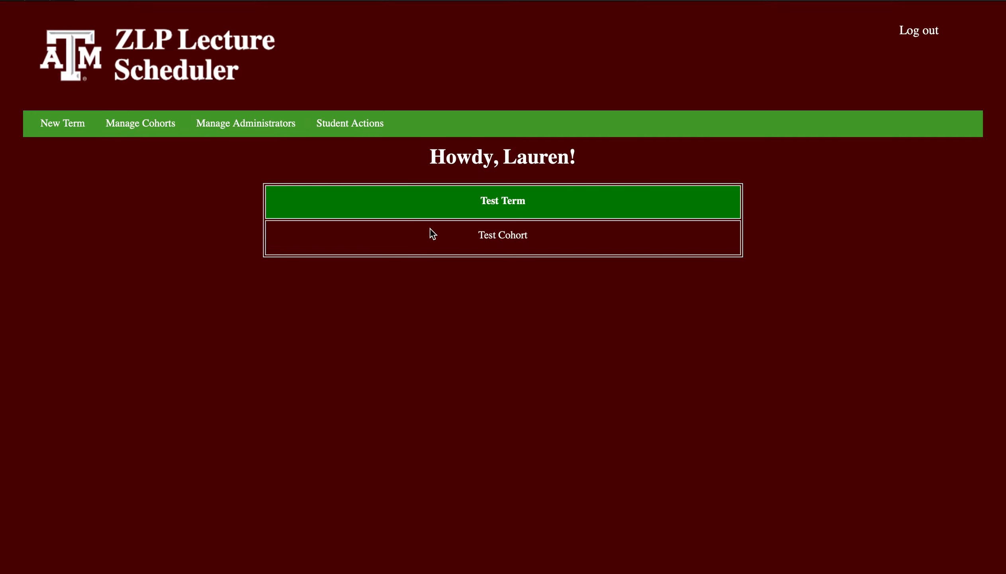
Examine which students in Test Cohort have added schedules under Test Term and return to the home page.
drag(484, 199, 532, 196)
click(533, 196)
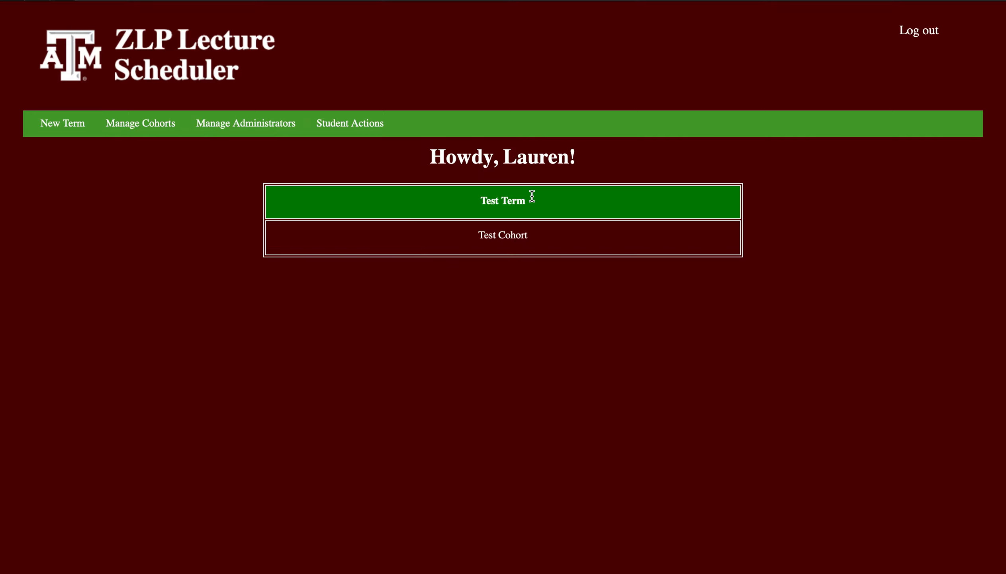
click(507, 235)
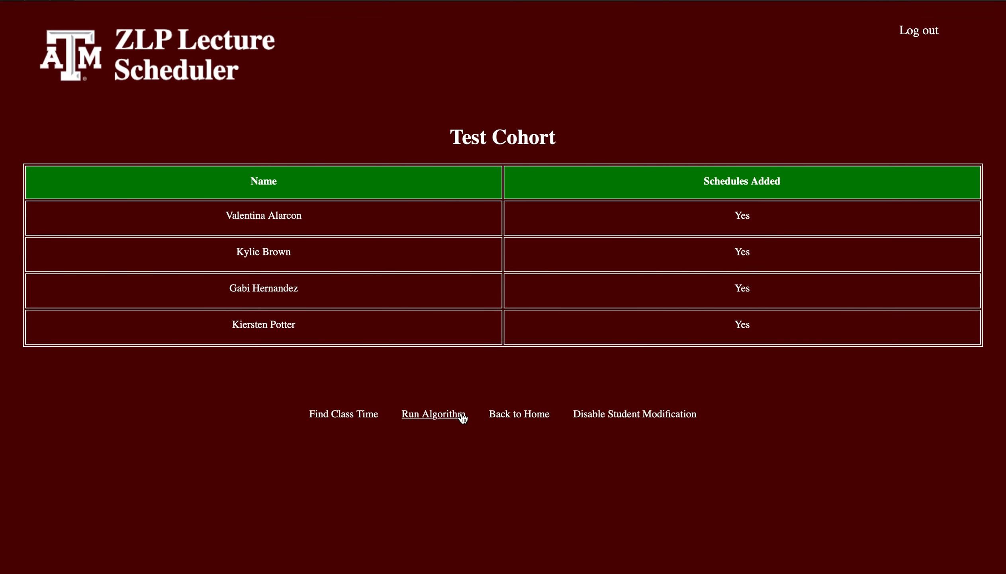
click(511, 417)
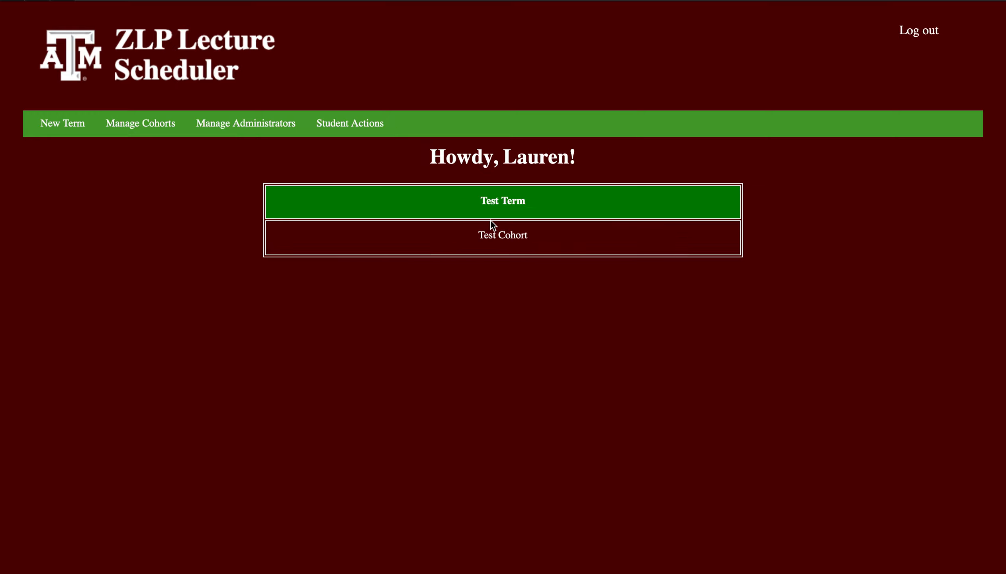
click(519, 241)
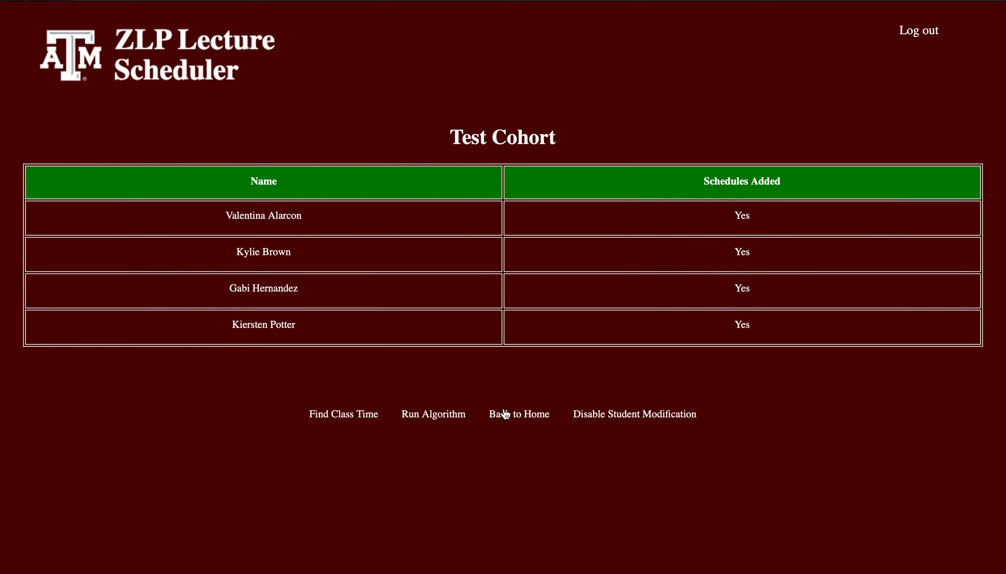
click(505, 415)
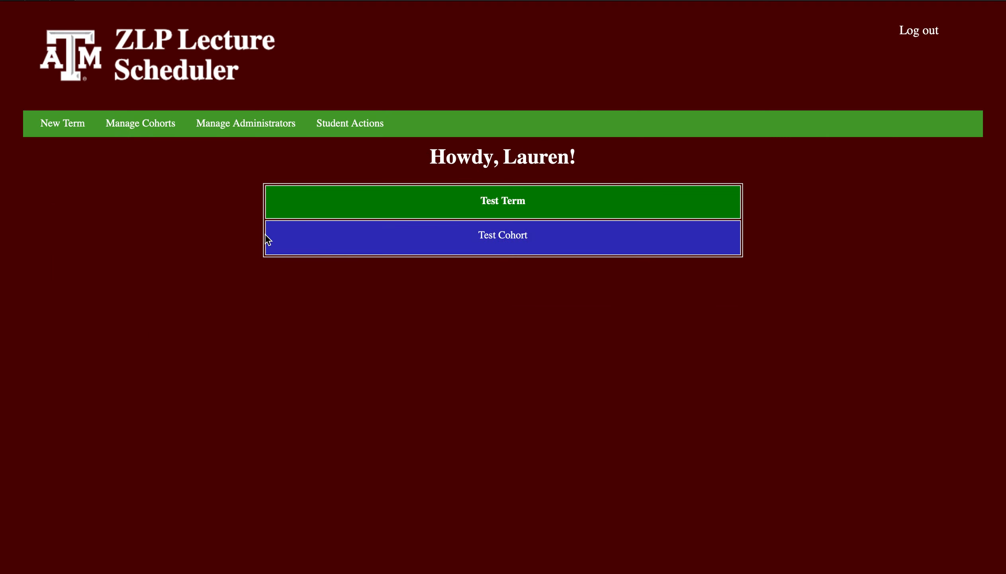
Open cohort management and expand Test Cohort to review its student records.
click(128, 130)
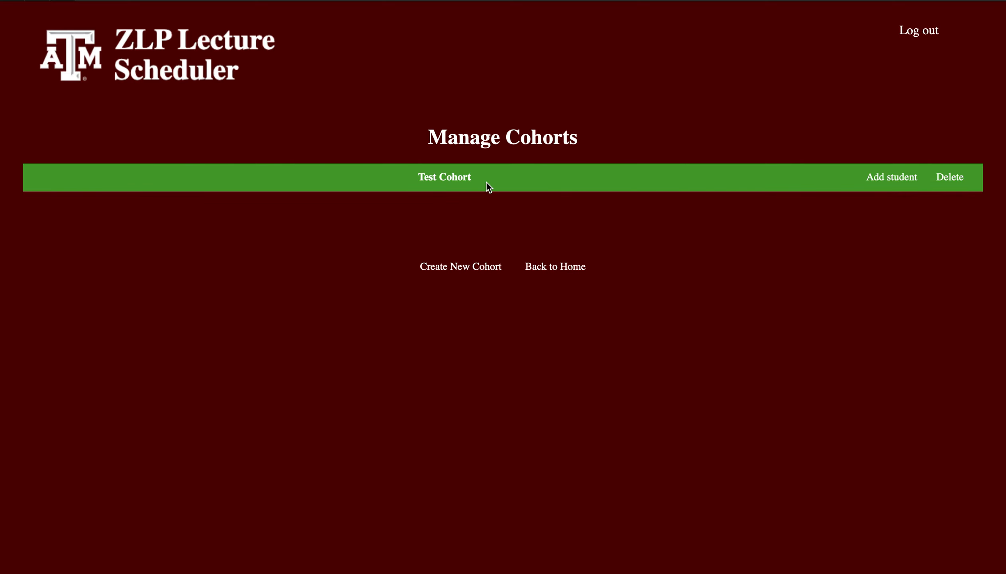
click(464, 178)
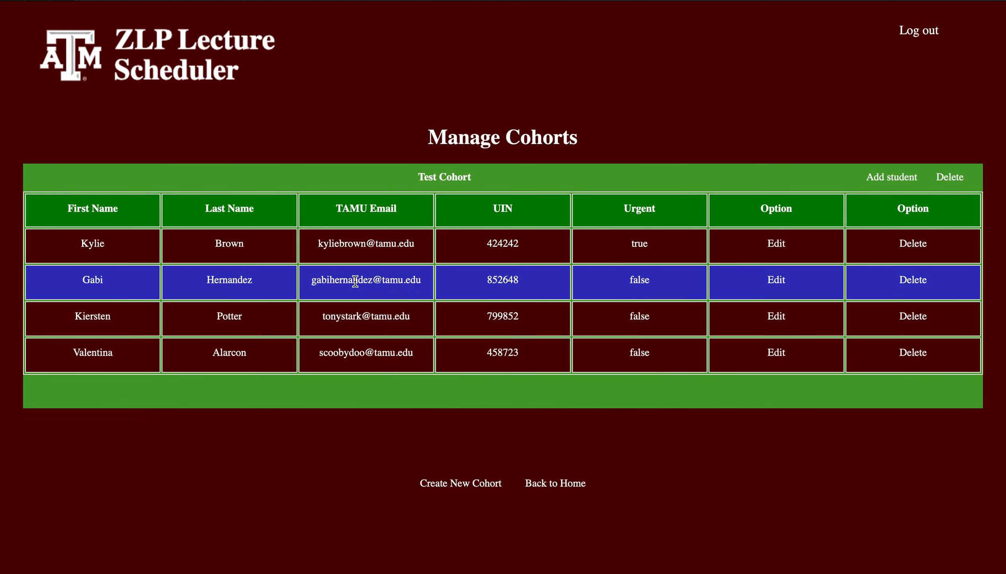
scroll(355, 282, down, 1)
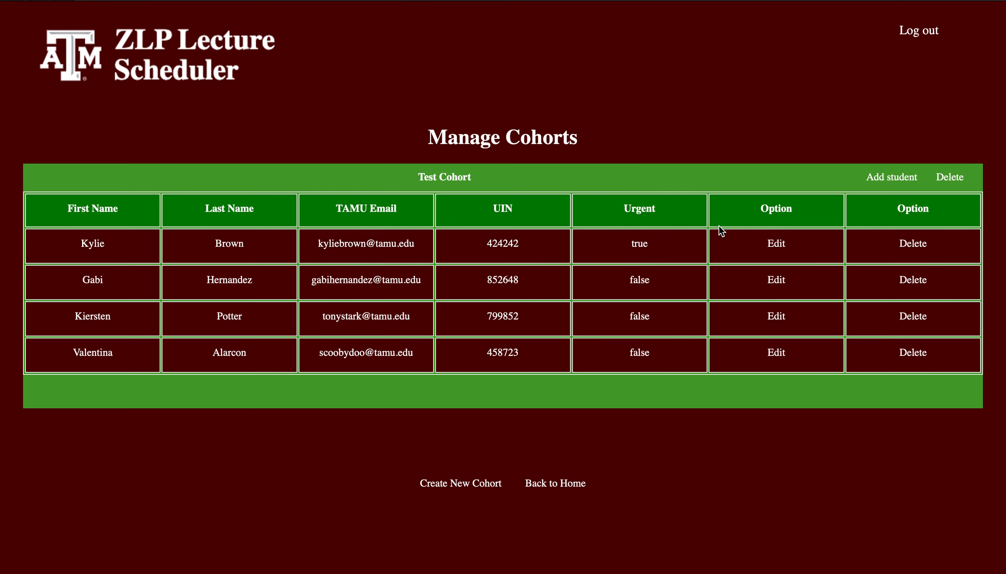
Try to delete the first student listed in Test Cohort and cancel at the confirmation.
click(914, 244)
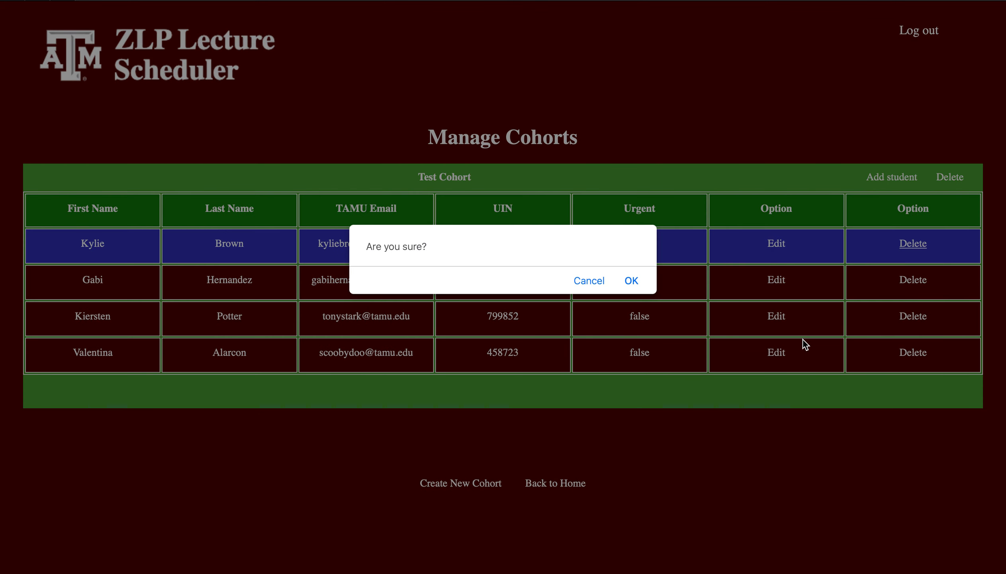
click(588, 281)
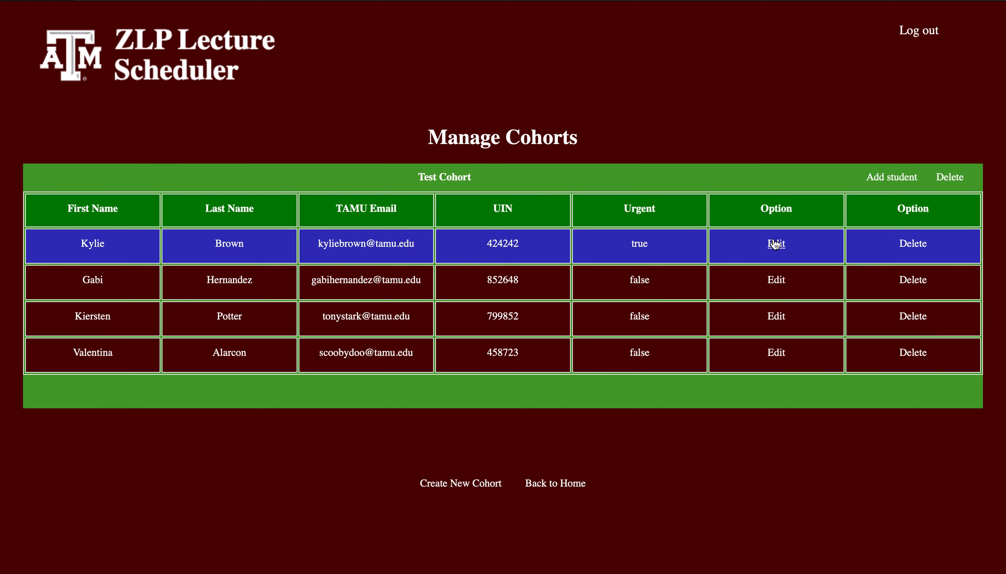
Open the first Test Cohort student's record for editing, review its name, email, UIN and Urgent fields, and cancel without updating.
click(777, 245)
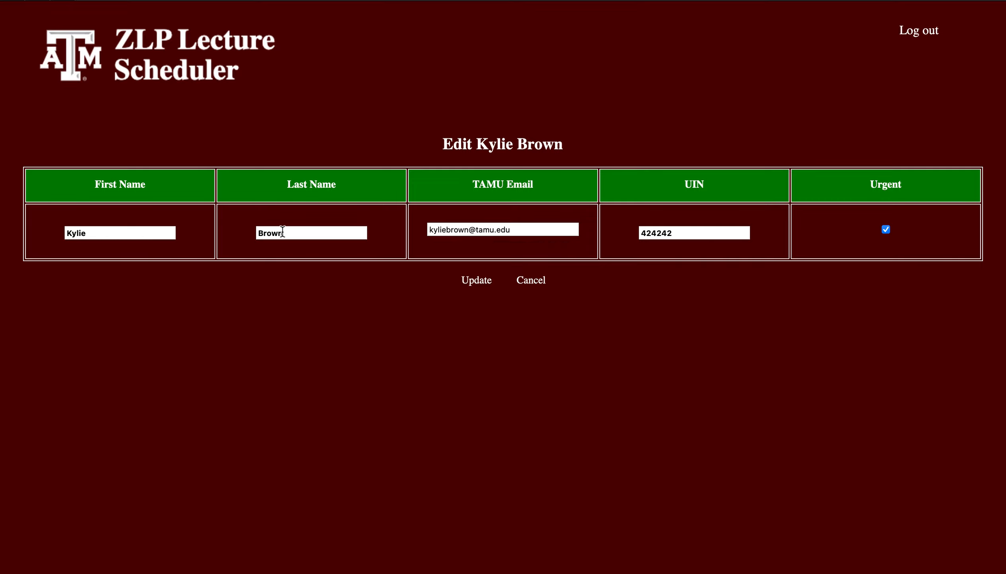
click(315, 232)
click(478, 231)
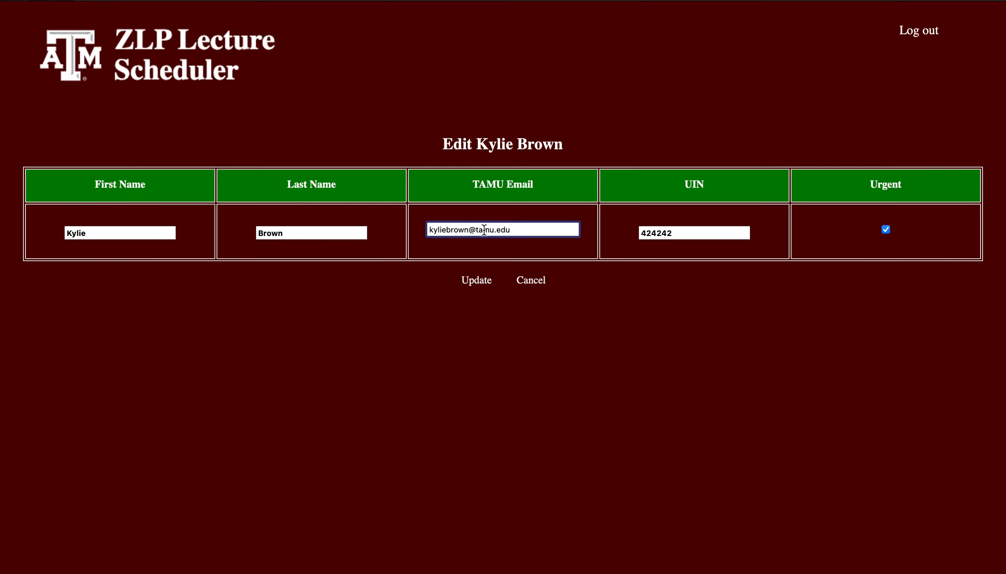
click(680, 230)
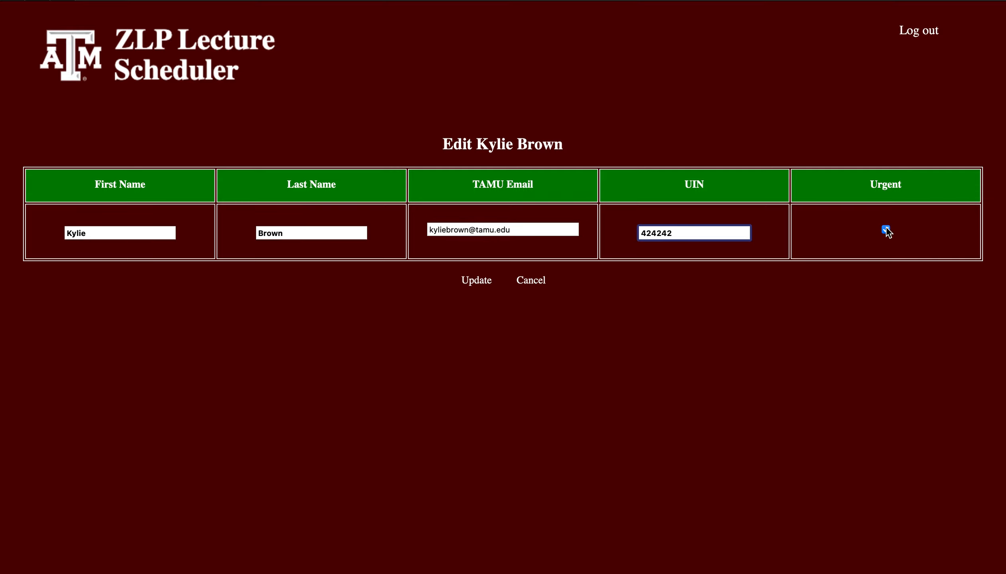
click(542, 281)
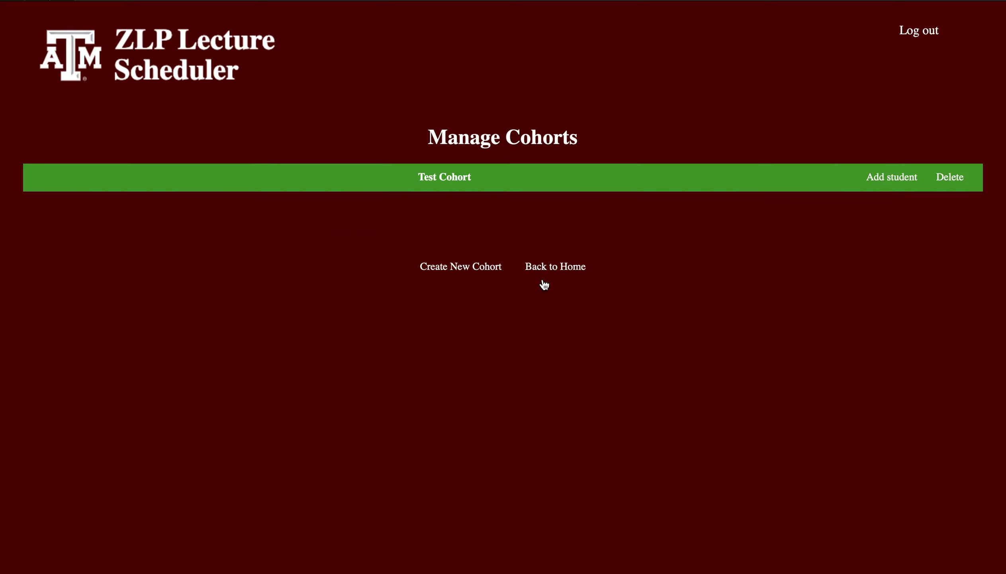
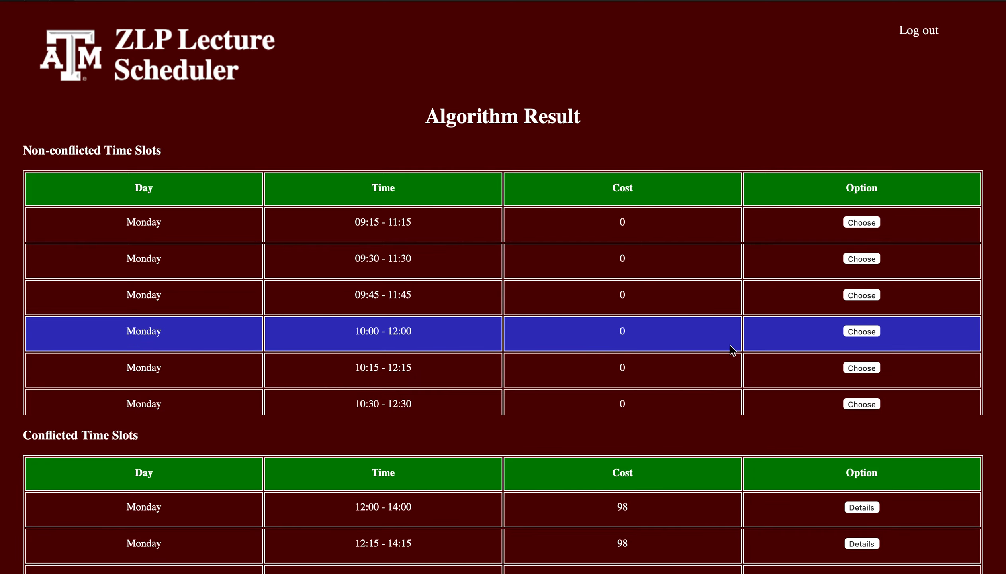
Examine the algorithm result's non-conflicted and conflicted time slots, including the time, cost and option of the Monday 09:15 - 11:15 slot.
scroll(657, 423, down, 5)
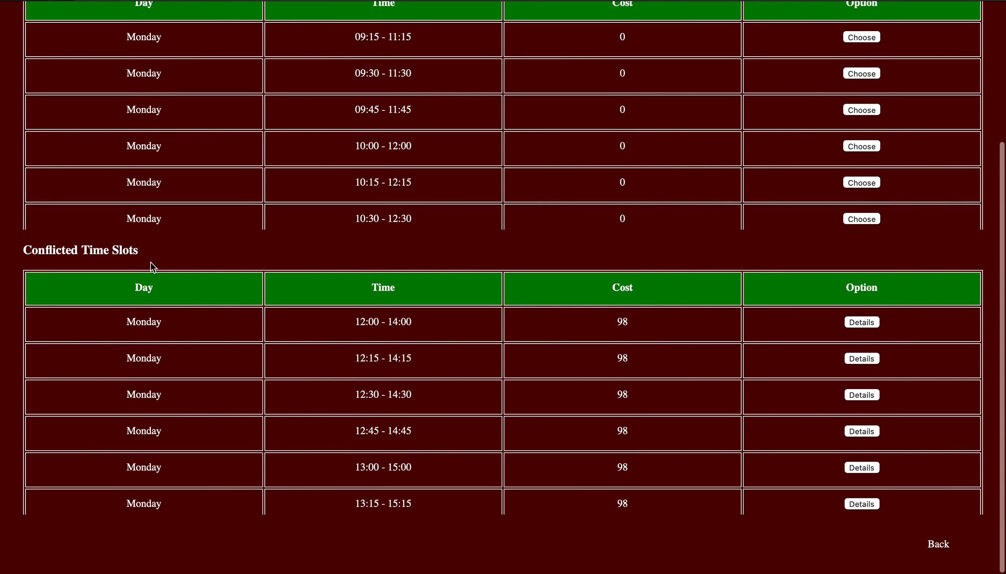
scroll(152, 263, up, 2)
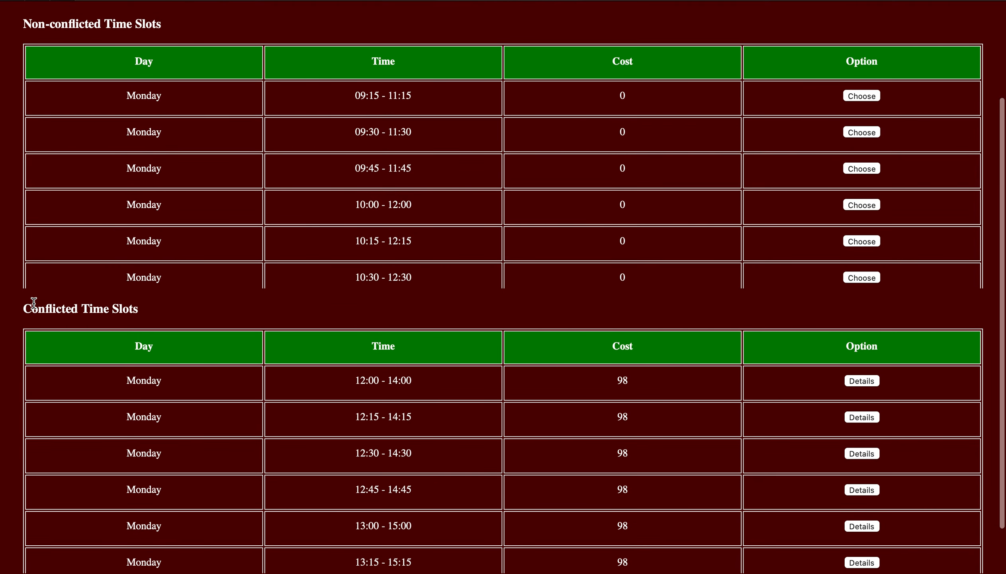
scroll(256, 303, up, 2)
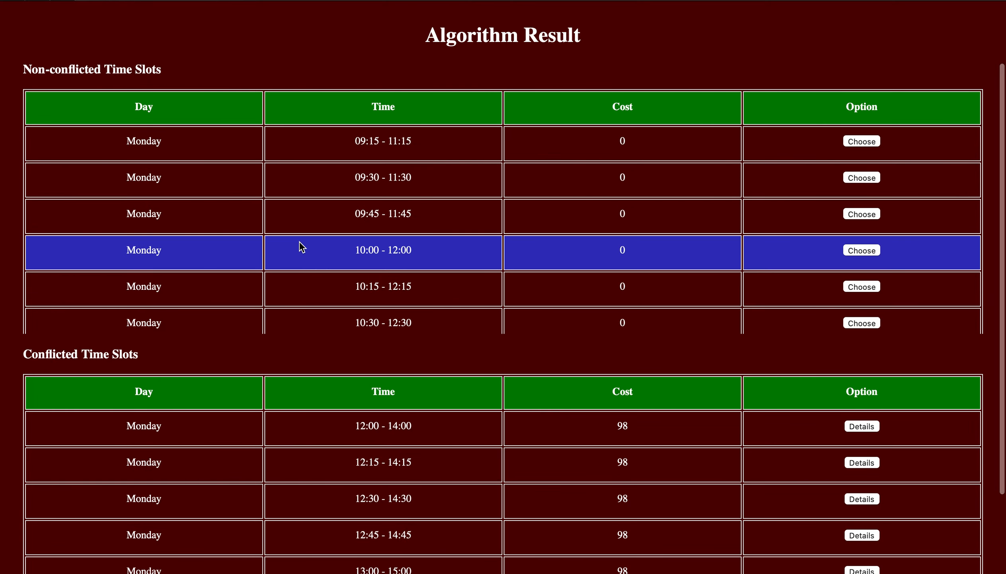
scroll(300, 243, down, 1)
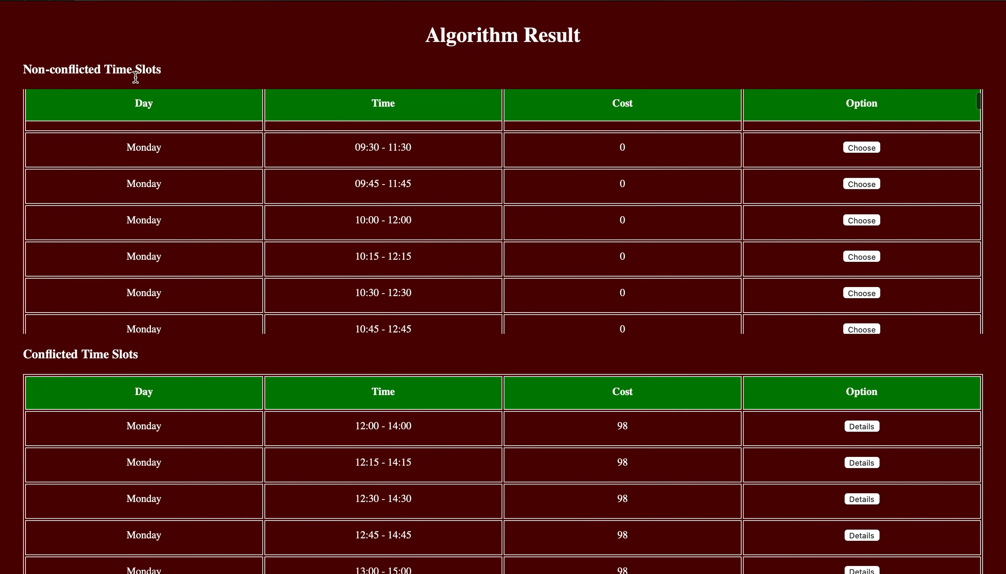
scroll(618, 207, up, 1)
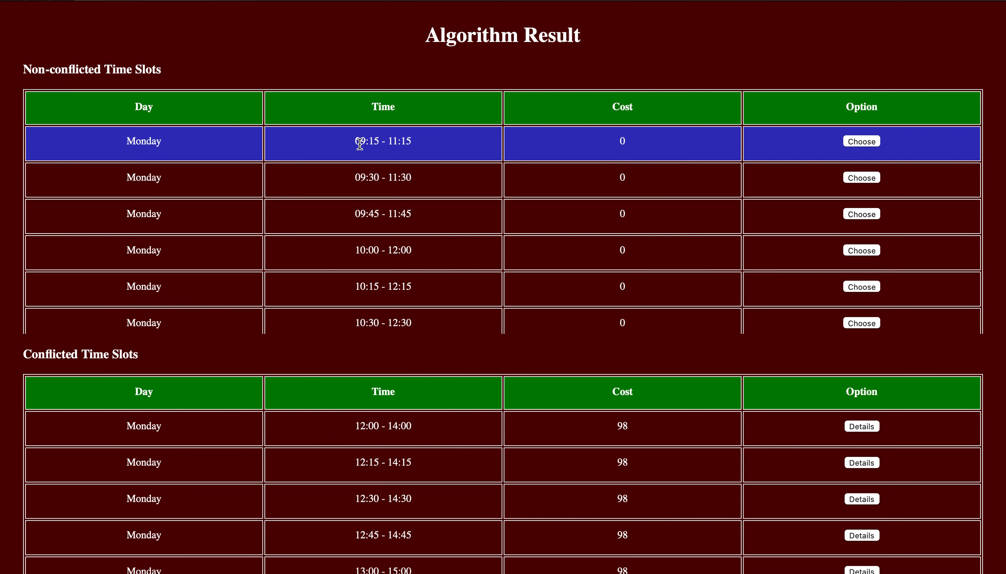
drag(352, 141, 389, 142)
click(388, 142)
click(412, 144)
double_click(622, 141)
click(863, 141)
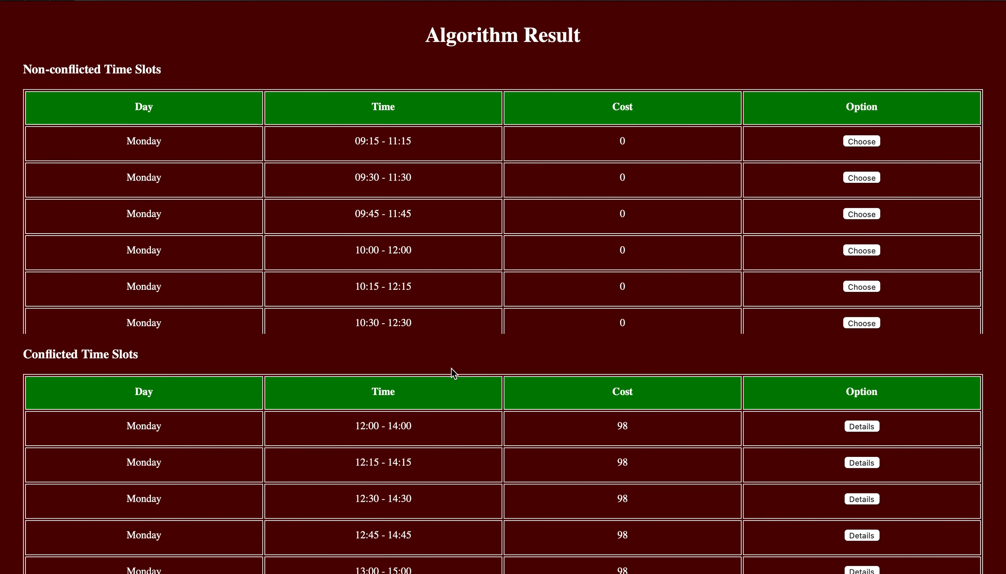
Open the details of the conflicted Monday 12:00 - 14:00 slot and examine the class listed as the conflict reason.
scroll(449, 365, down, 3)
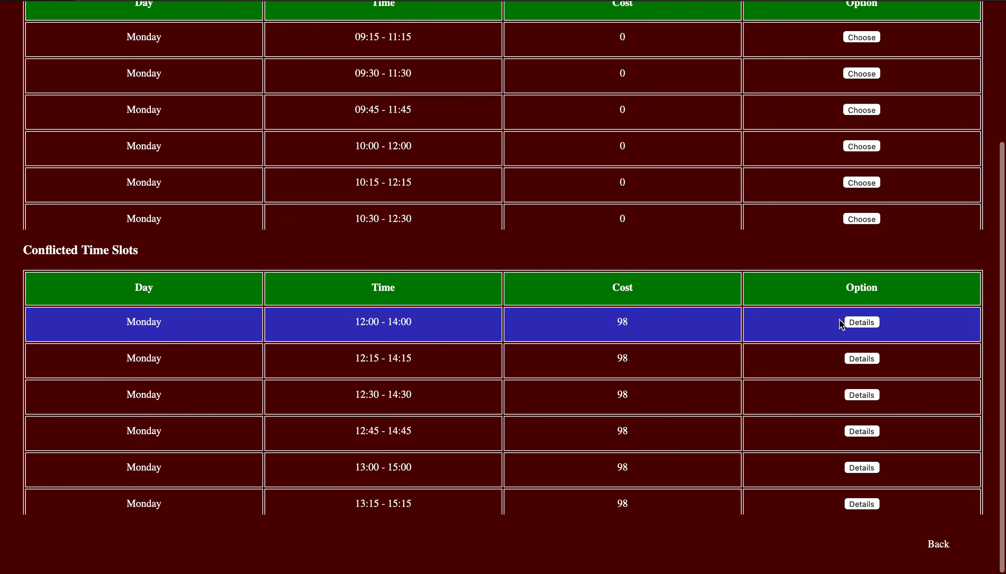
click(862, 322)
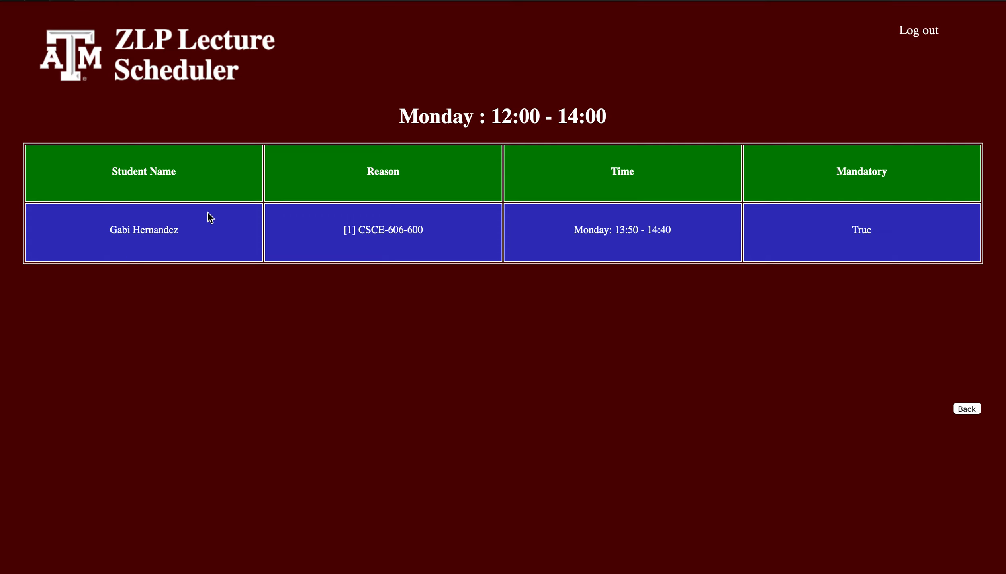
click(354, 244)
drag(347, 230, 362, 228)
drag(434, 230, 364, 230)
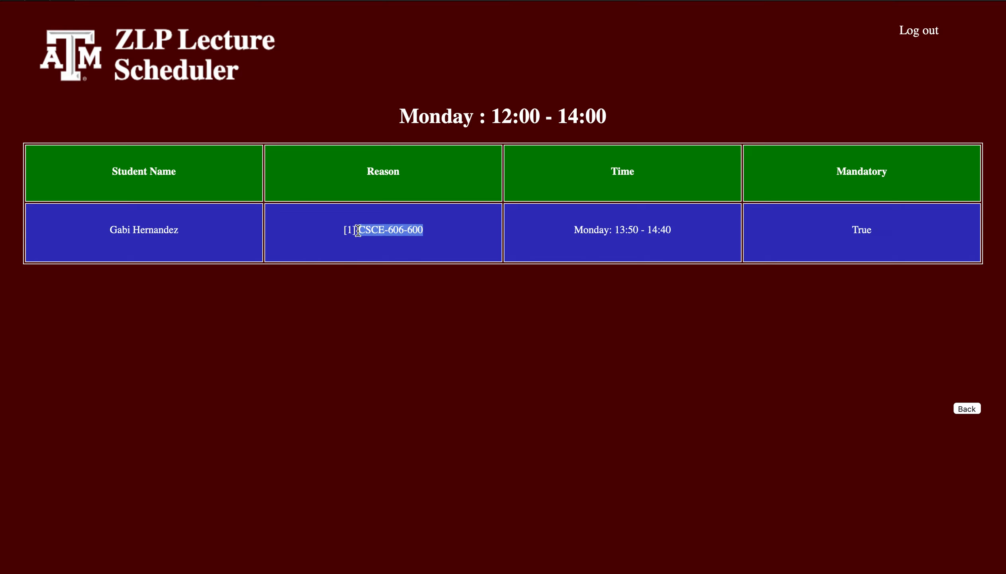
click(362, 233)
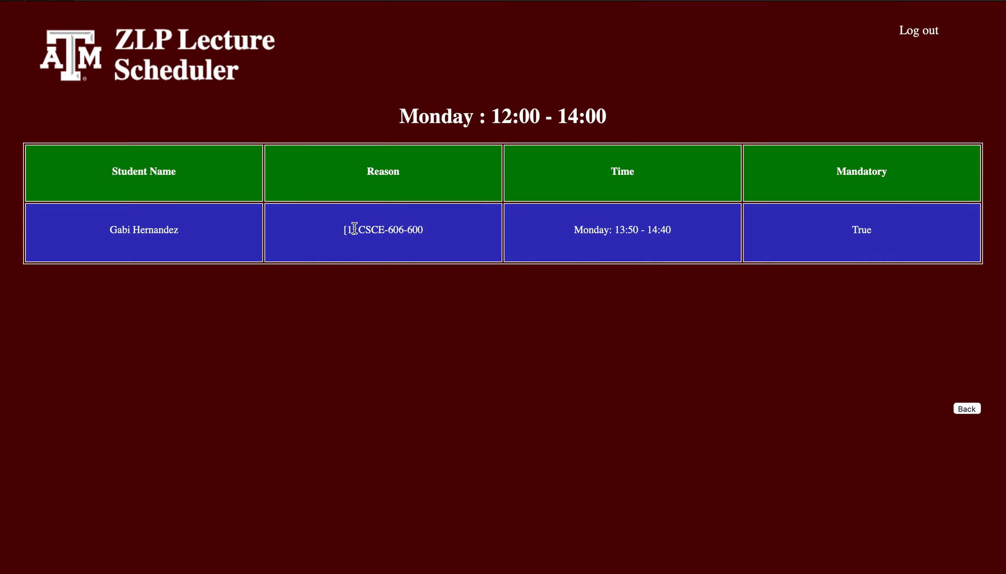
drag(355, 229, 436, 229)
click(444, 232)
Compare the conflicting class time with the Monday 12:00 - 14:00 slot, check its Mandatory value, and return to the algorithm result.
drag(616, 230, 651, 226)
click(658, 228)
drag(611, 108, 498, 115)
click(499, 115)
double_click(864, 231)
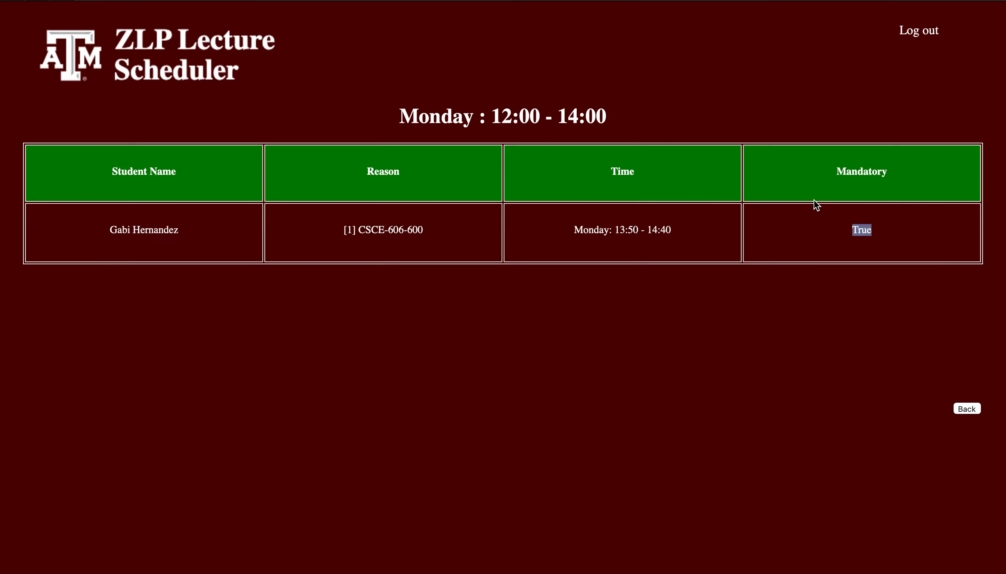
click(724, 263)
click(968, 408)
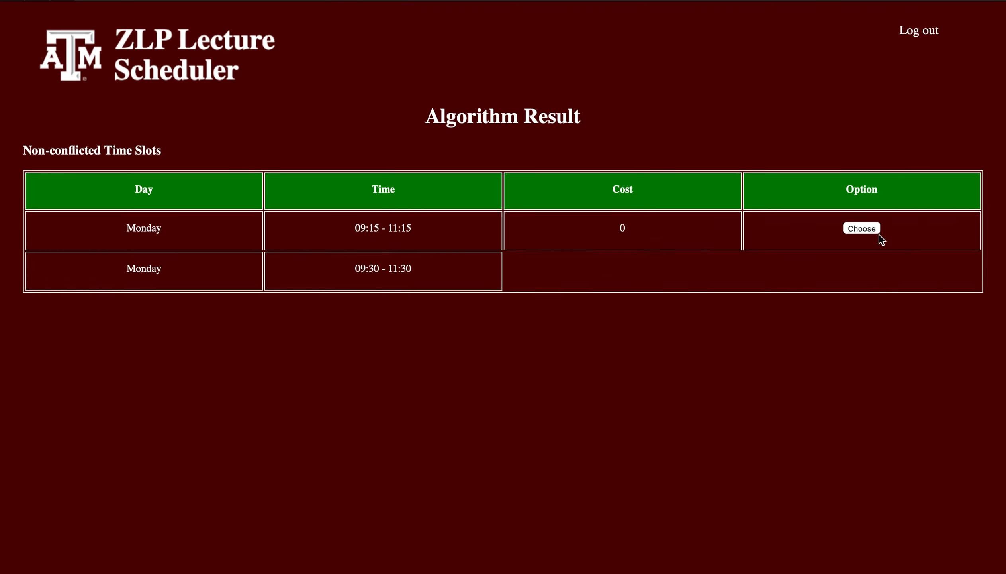
Browse the conflicted time slots, view the Monday 14:45 - 16:45 details with the triangle-marked student, and return to the algorithm result.
scroll(581, 433, down, 5)
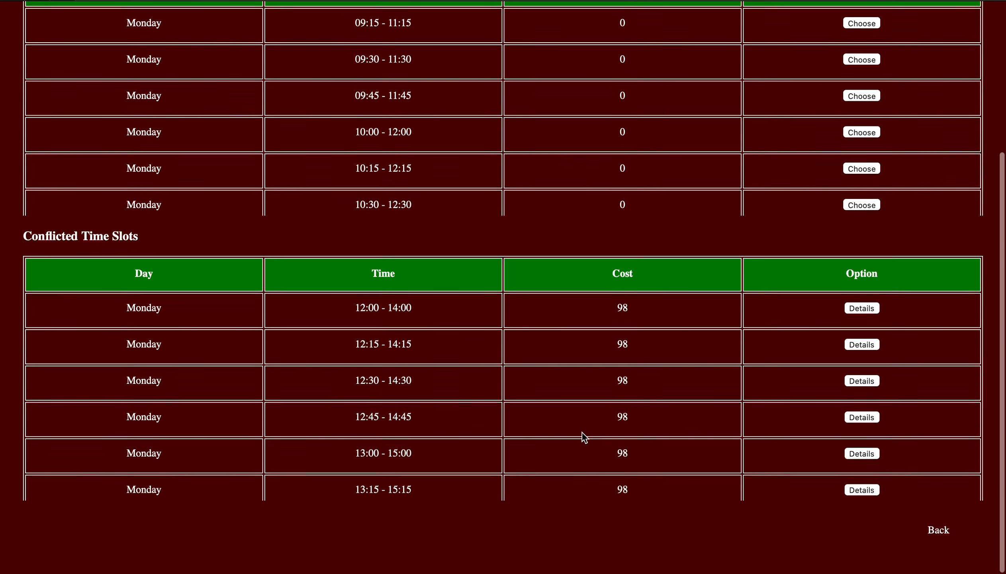
scroll(436, 416, down, 10)
scroll(436, 413, down, 5)
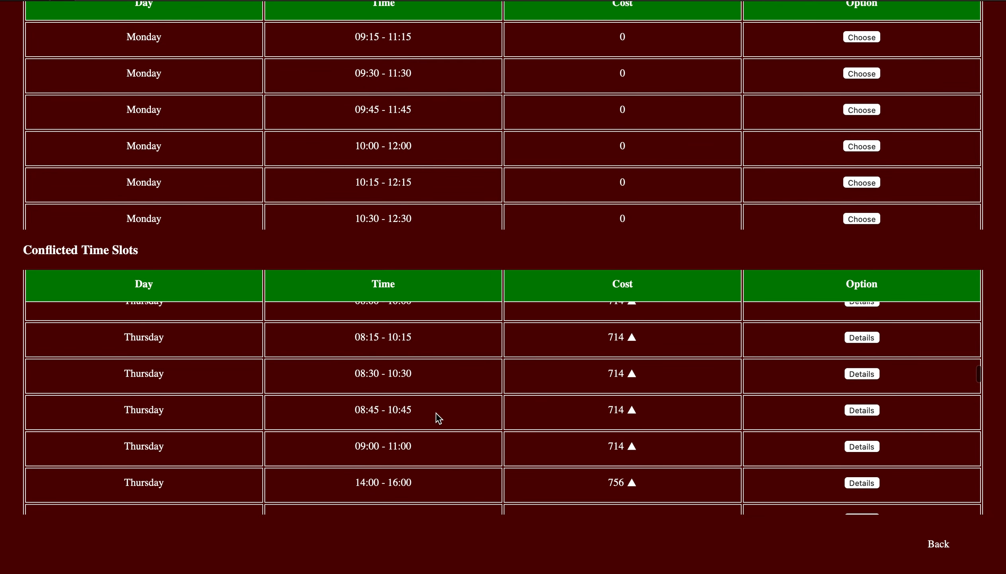
scroll(437, 413, up, 10)
scroll(437, 413, up, 3)
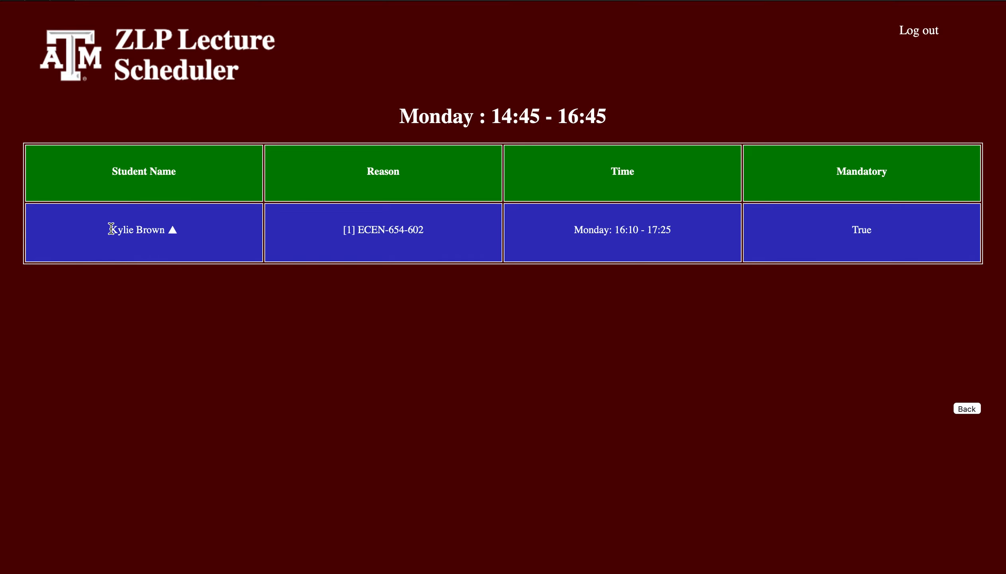
drag(111, 229, 202, 228)
click(200, 228)
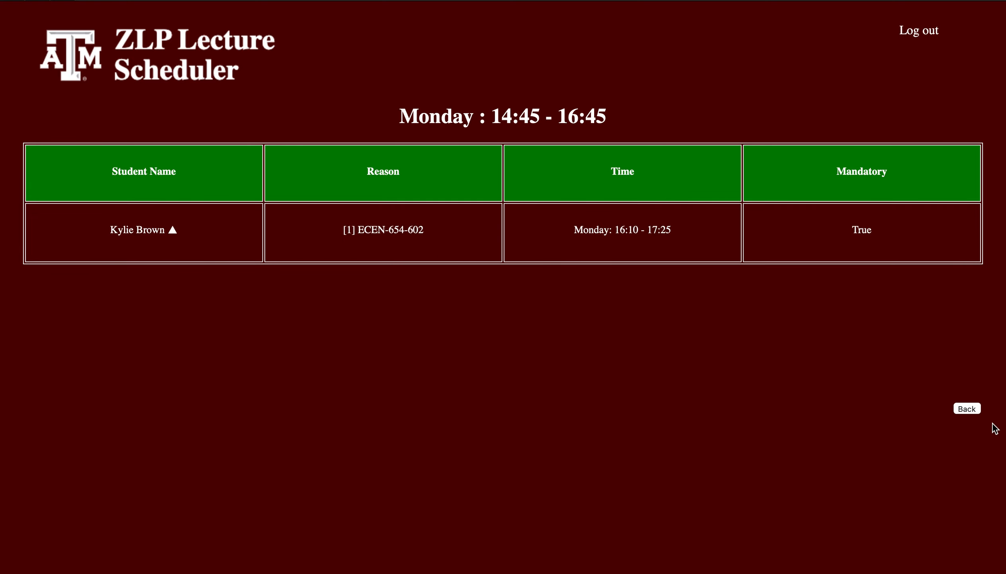
click(973, 410)
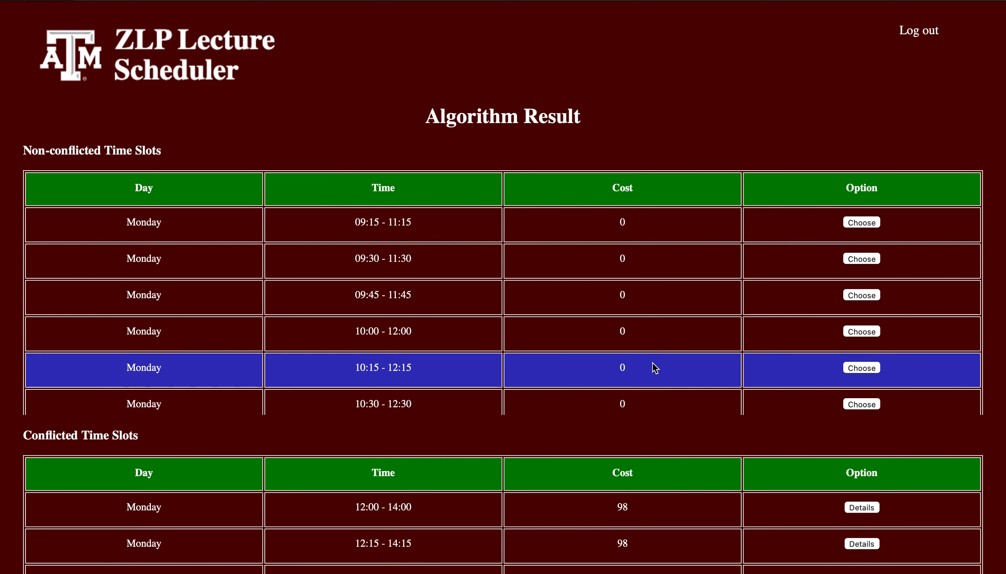
Examine the costs of the non-conflicted time slots by day and time, focusing on the Wednesday 15:15 - 17:15 slot.
scroll(656, 368, down, 20)
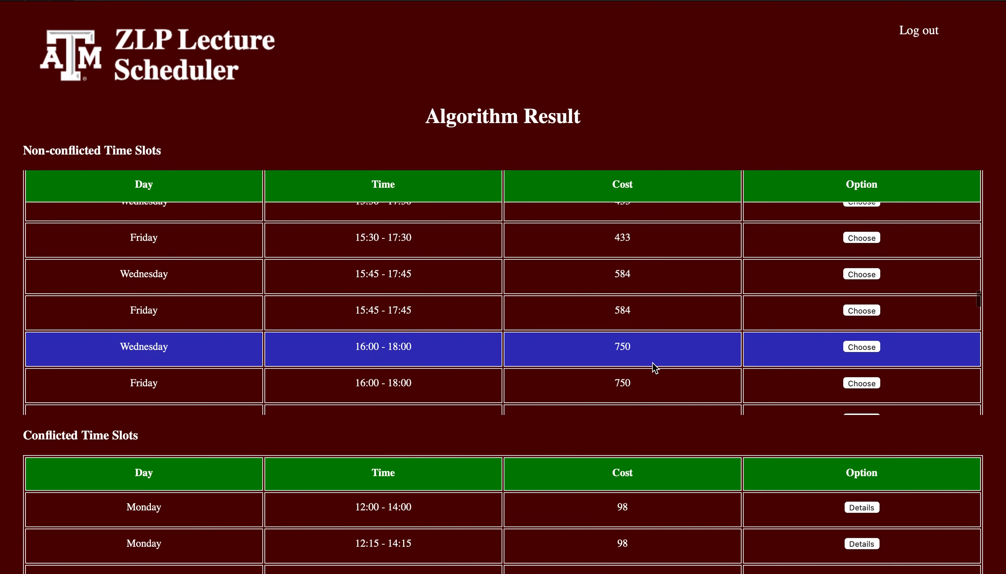
scroll(655, 367, up, 20)
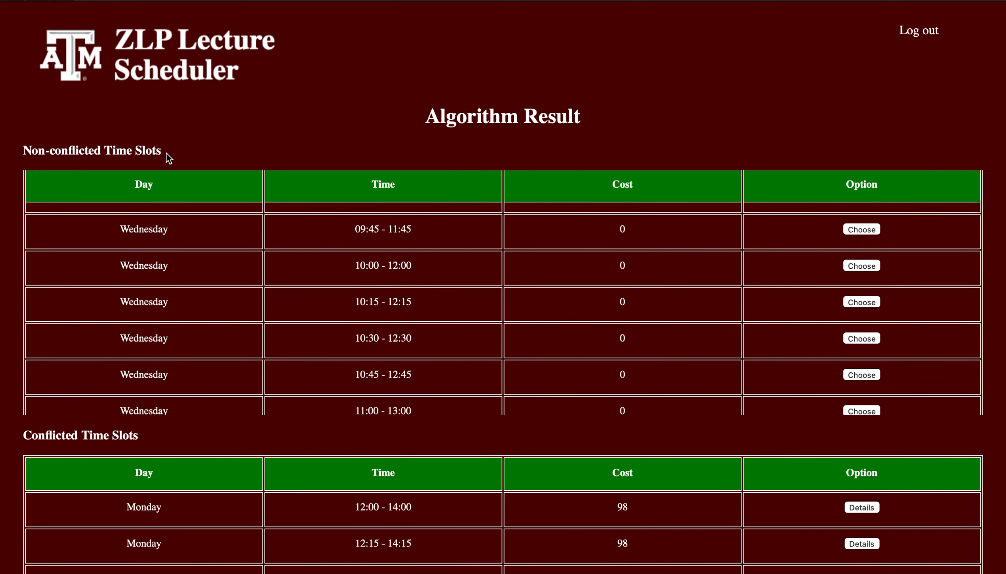
scroll(632, 241, up, 10)
scroll(632, 241, down, 15)
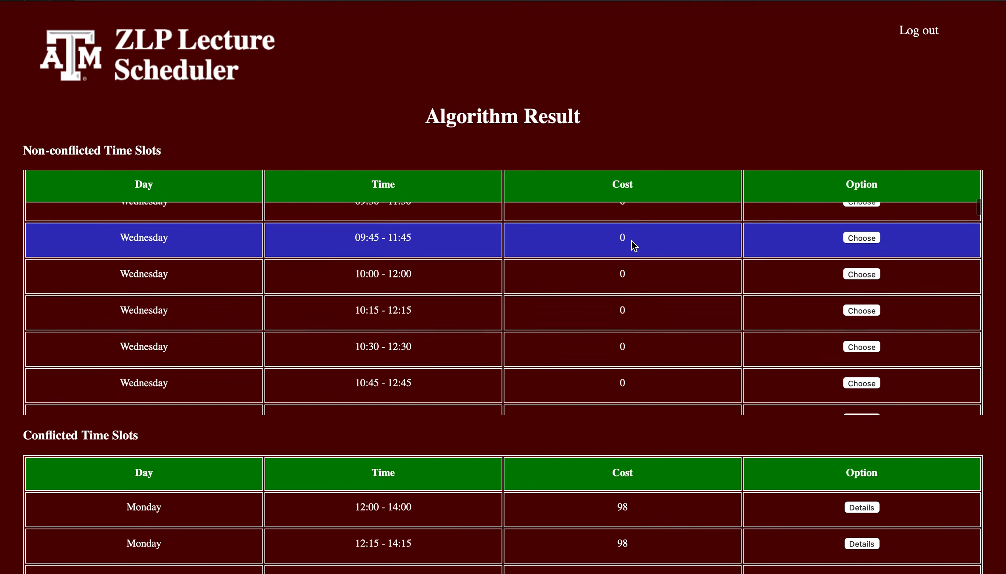
scroll(632, 241, down, 10)
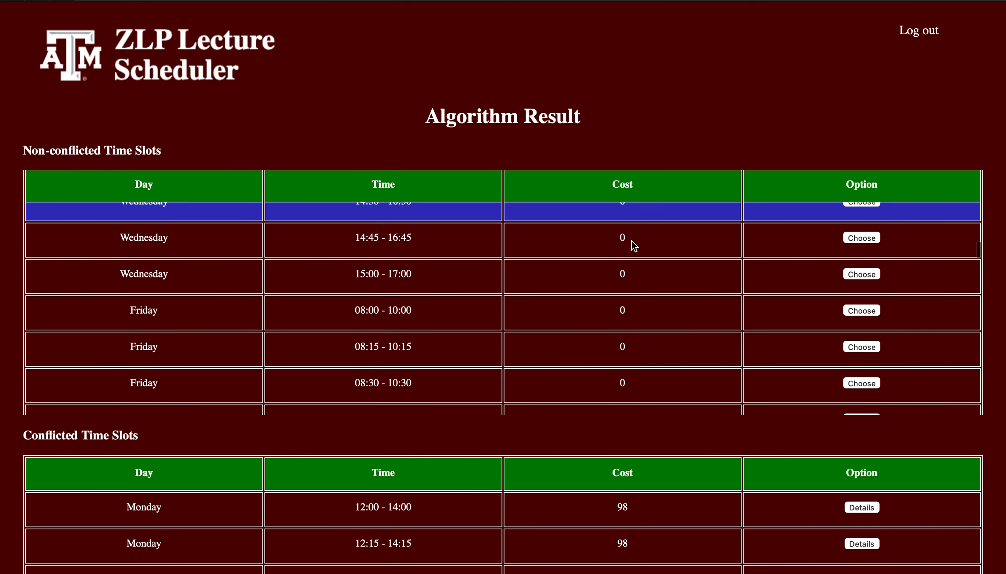
scroll(633, 241, down, 8)
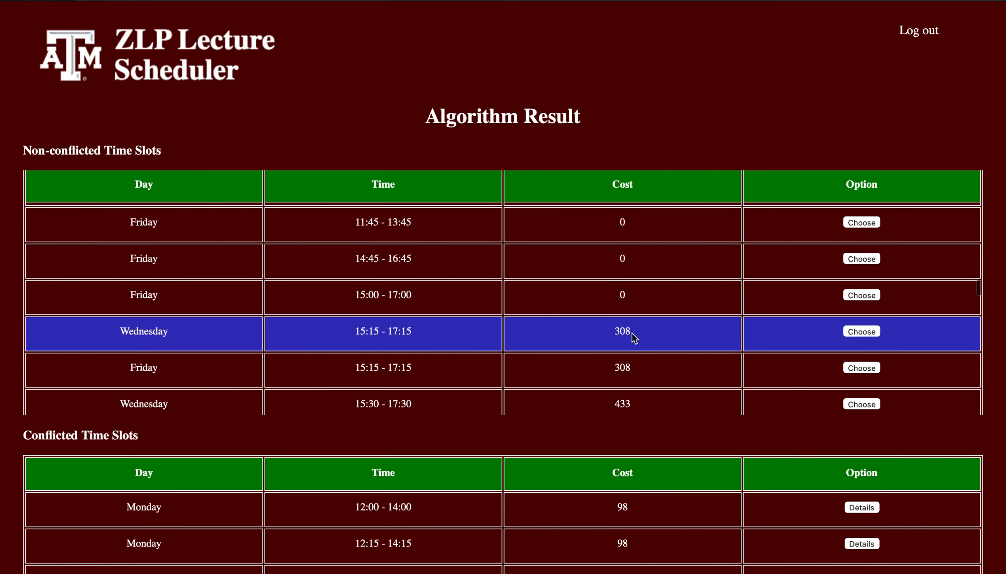
scroll(637, 338, down, 1)
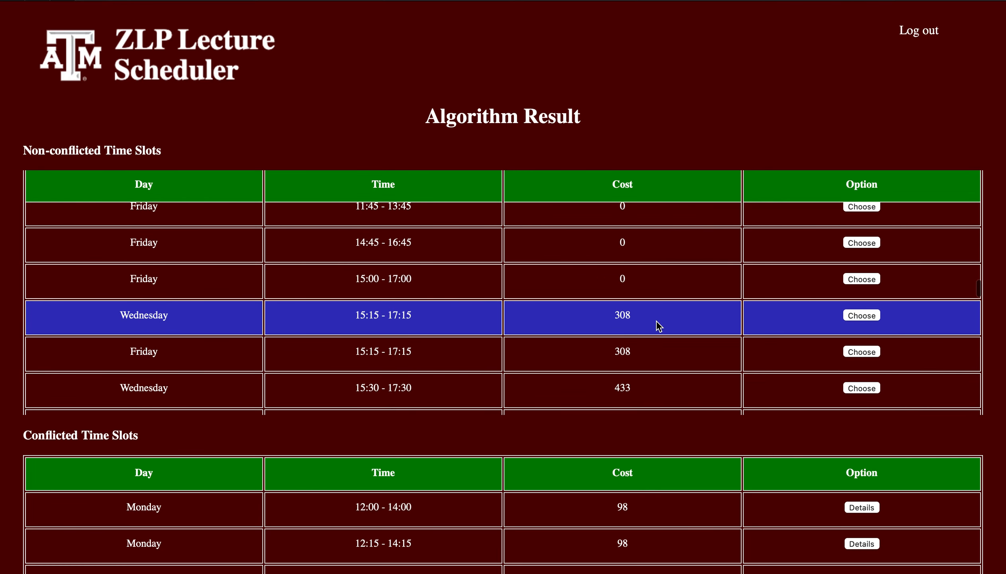
scroll(659, 323, down, 1)
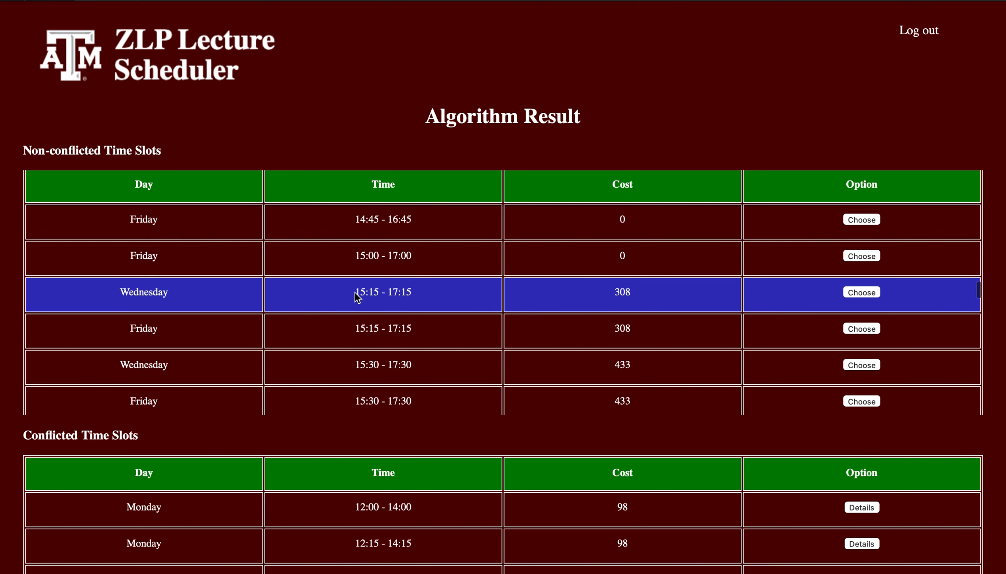
drag(355, 292, 387, 291)
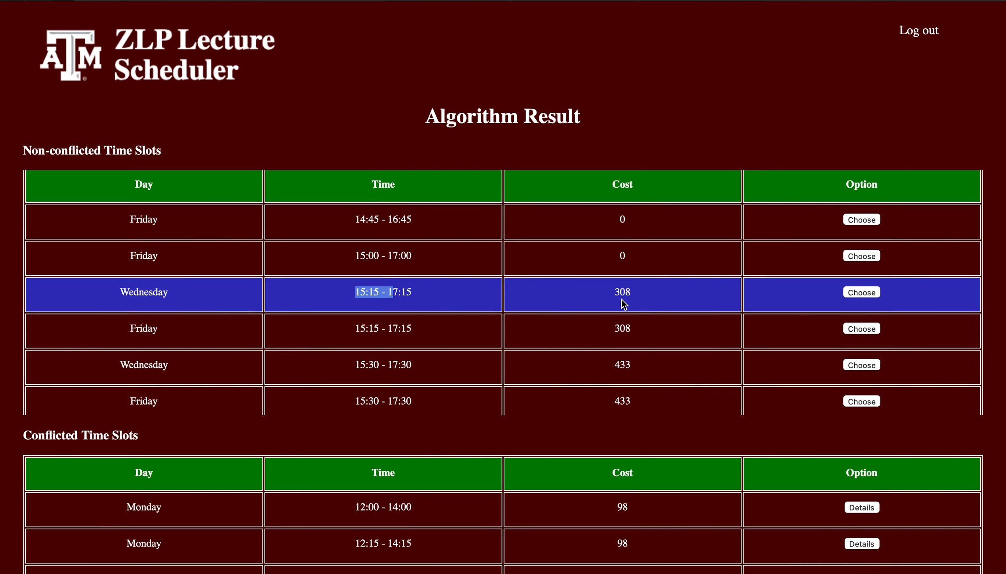
Examine how cost varies across the later non-conflicted time slots through the final Friday 19:45 - 21:45 entry.
scroll(551, 338, down, 2)
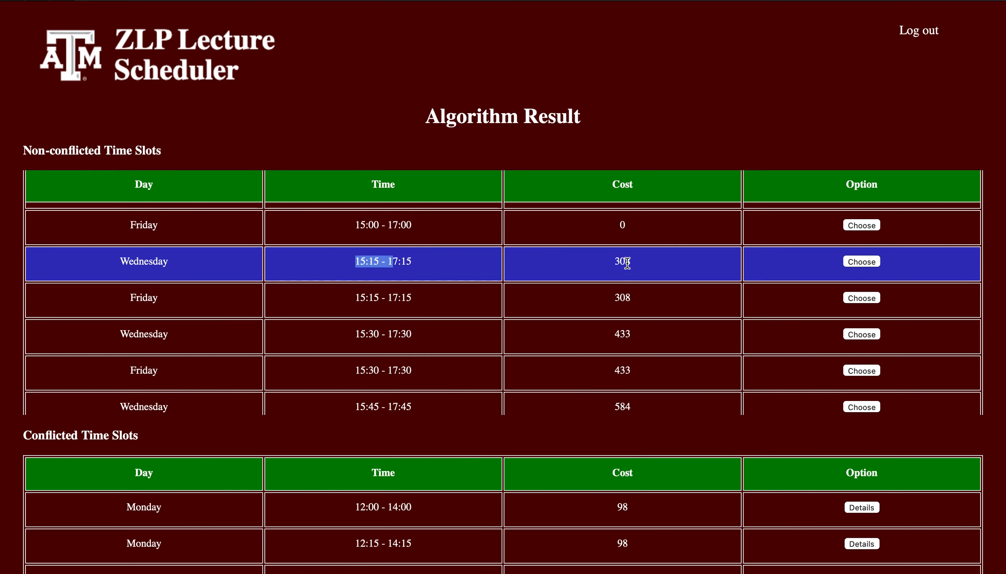
scroll(638, 348, down, 3)
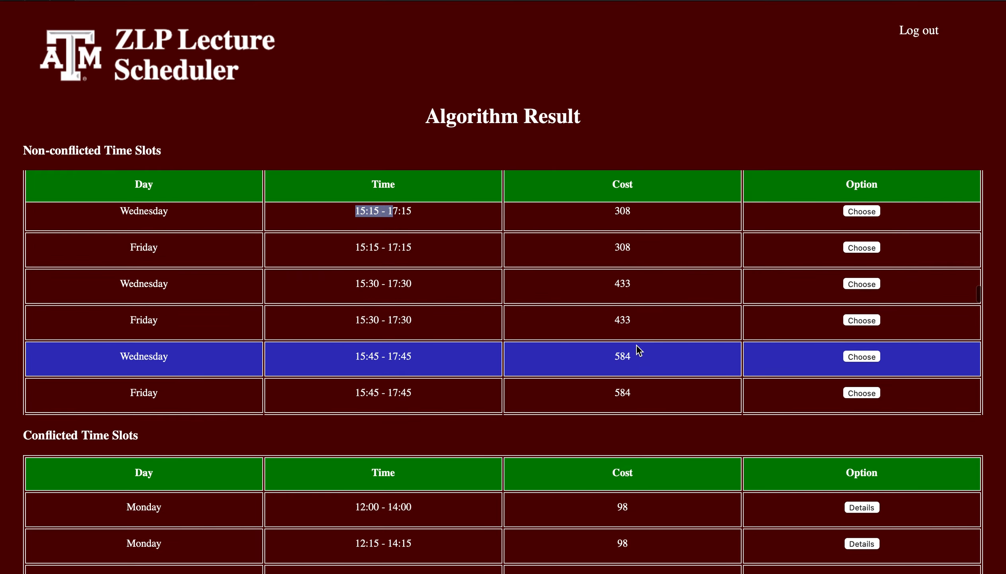
scroll(638, 348, down, 20)
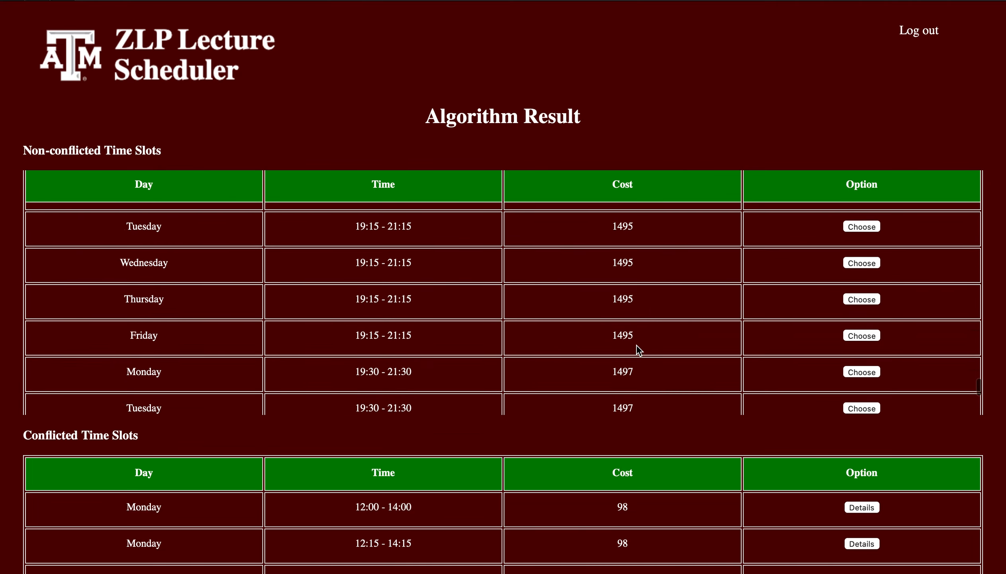
scroll(637, 345, down, 8)
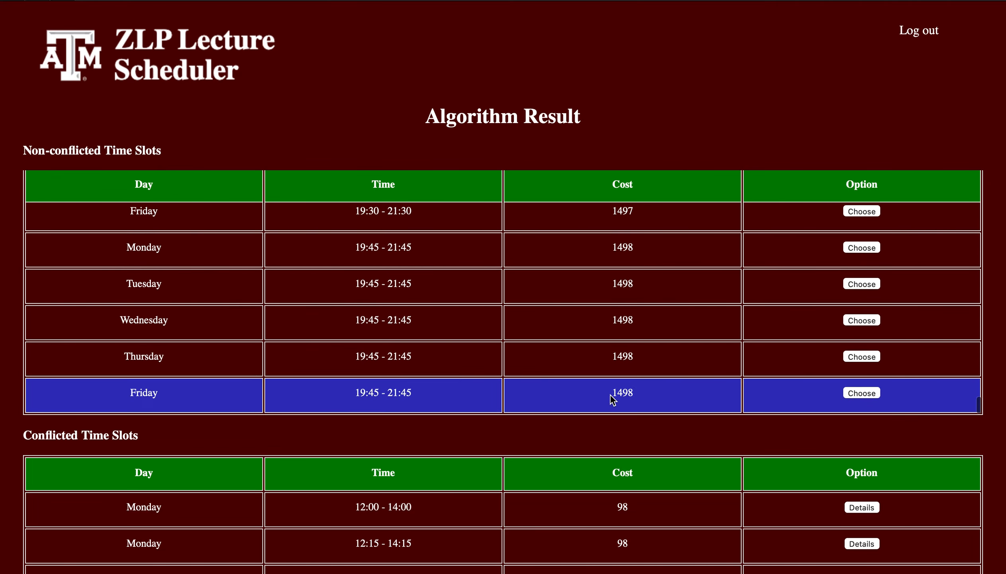
drag(611, 396, 647, 393)
scroll(368, 316, up, 5)
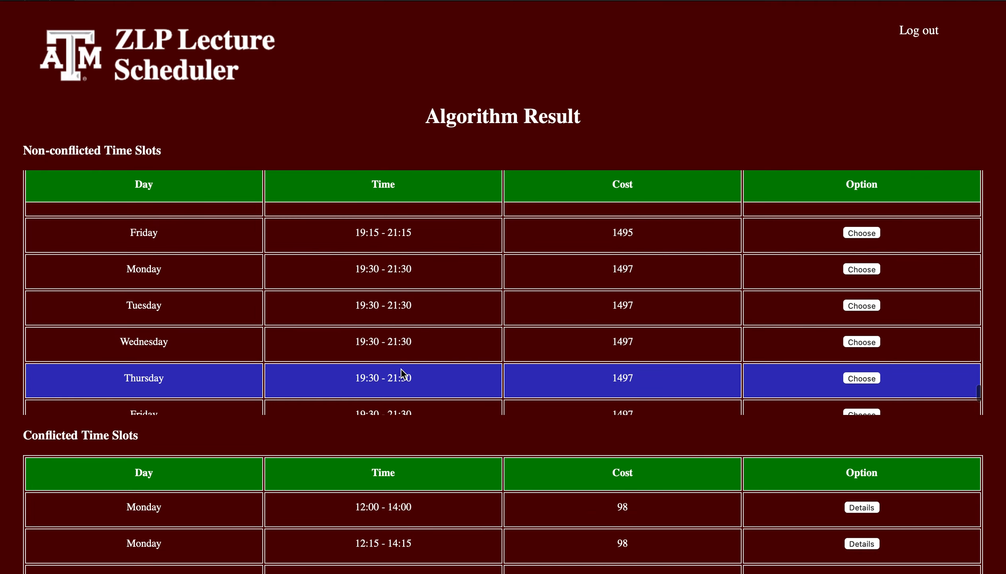
scroll(374, 304, down, 4)
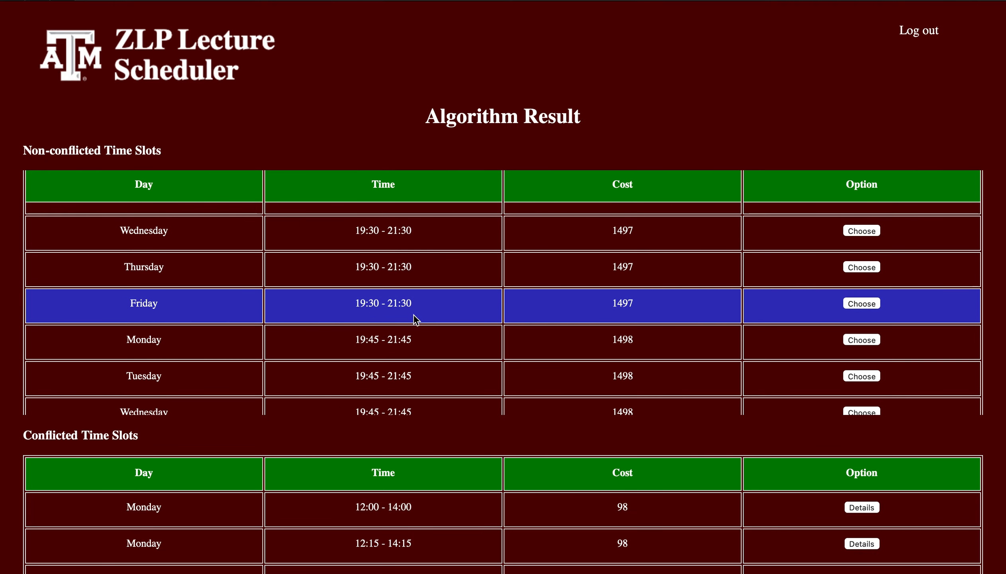
scroll(402, 338, down, 1)
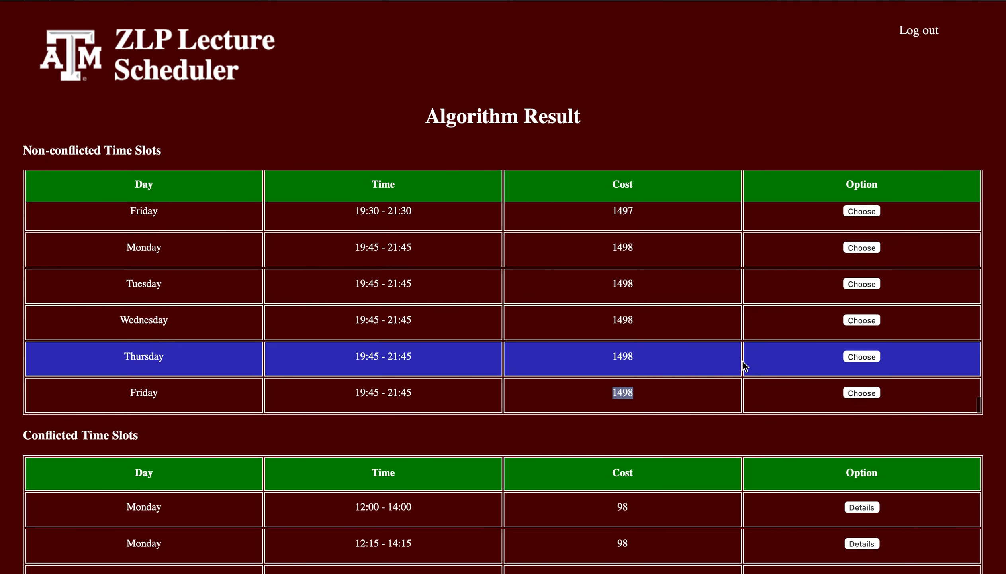
Leave the algorithm result, return to the home page through the Test Cohort overview, and open cohort management.
scroll(753, 385, down, 5)
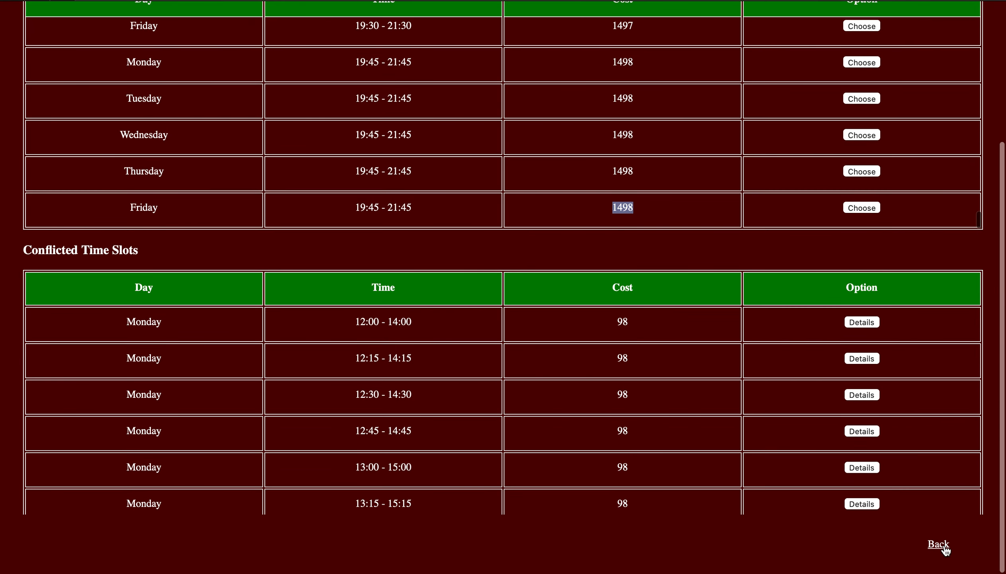
click(943, 545)
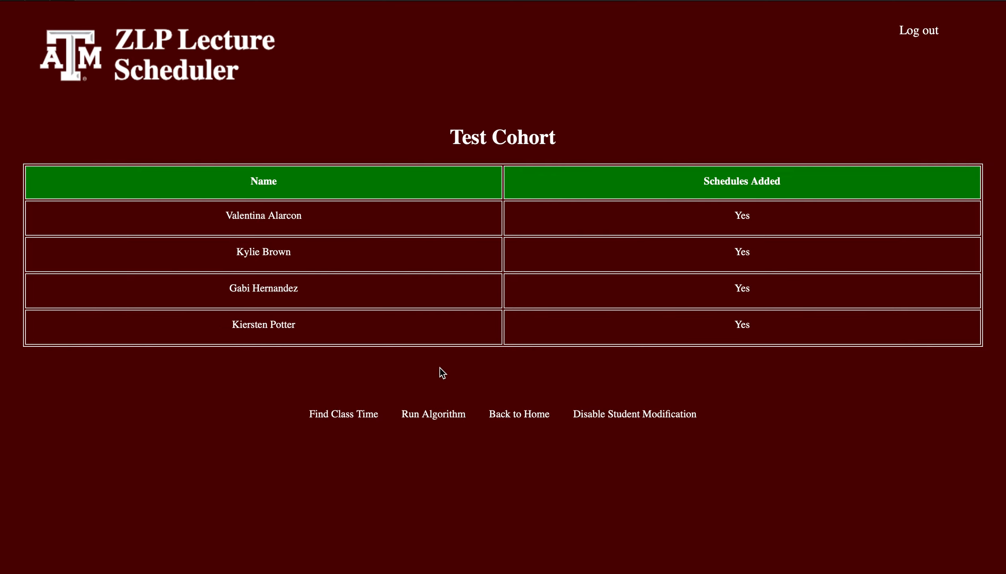
click(521, 415)
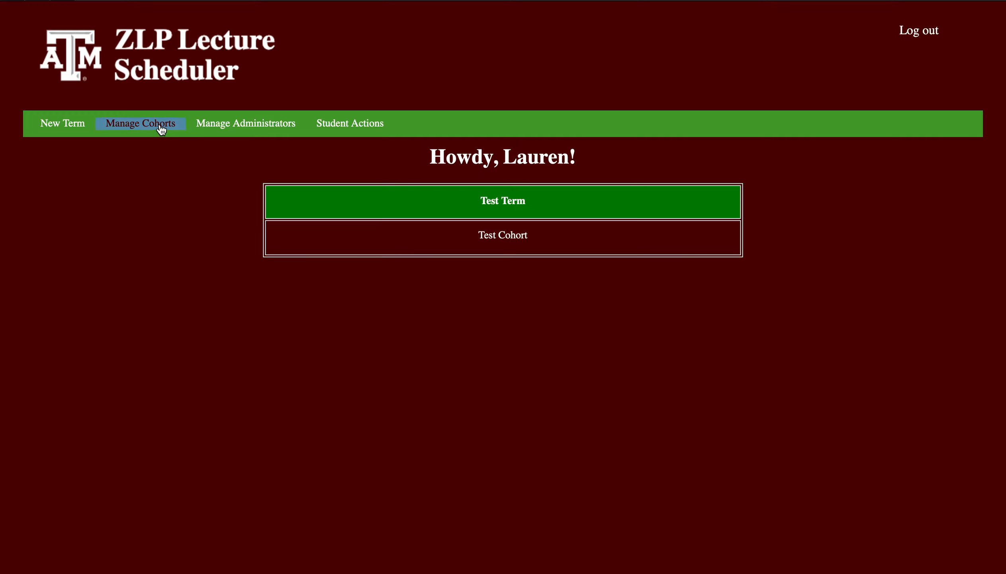
click(147, 128)
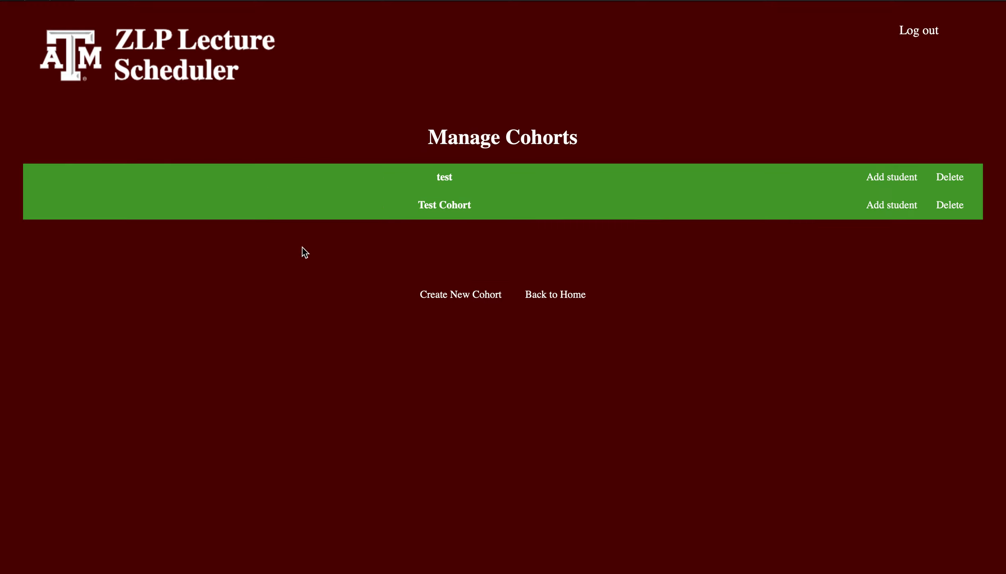